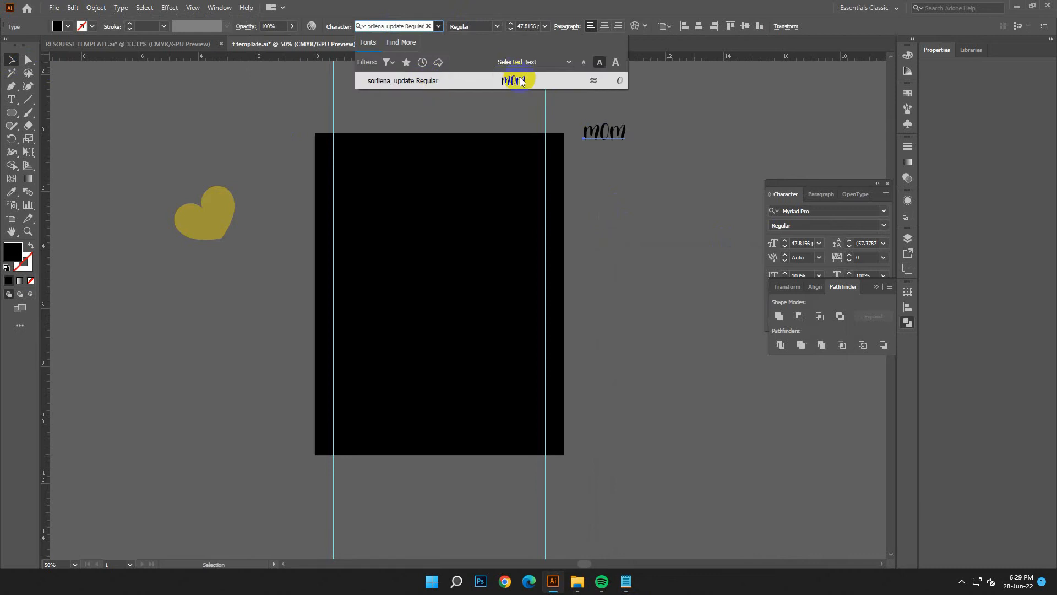
- Fill the MOM text with white (FFFFFF)
double_click(13, 253)
left_click(161, 225)
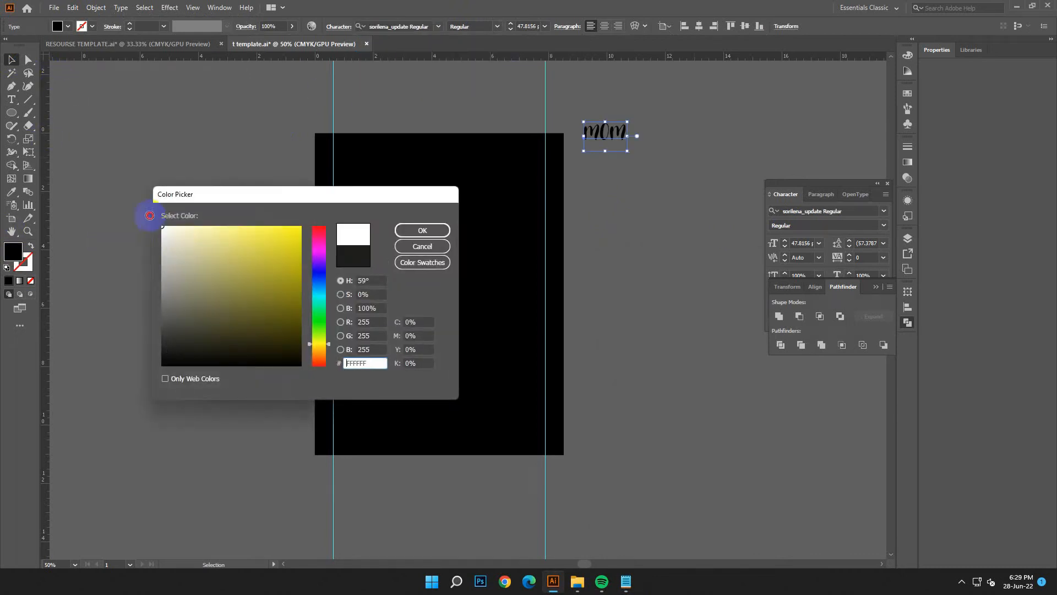
left_click(424, 229)
- Enlarge the MOM text to about 129 pt and place it in the upper middle of the black artboard
left_click_drag(595, 151, 480, 266)
left_click_drag(454, 215, 468, 220)
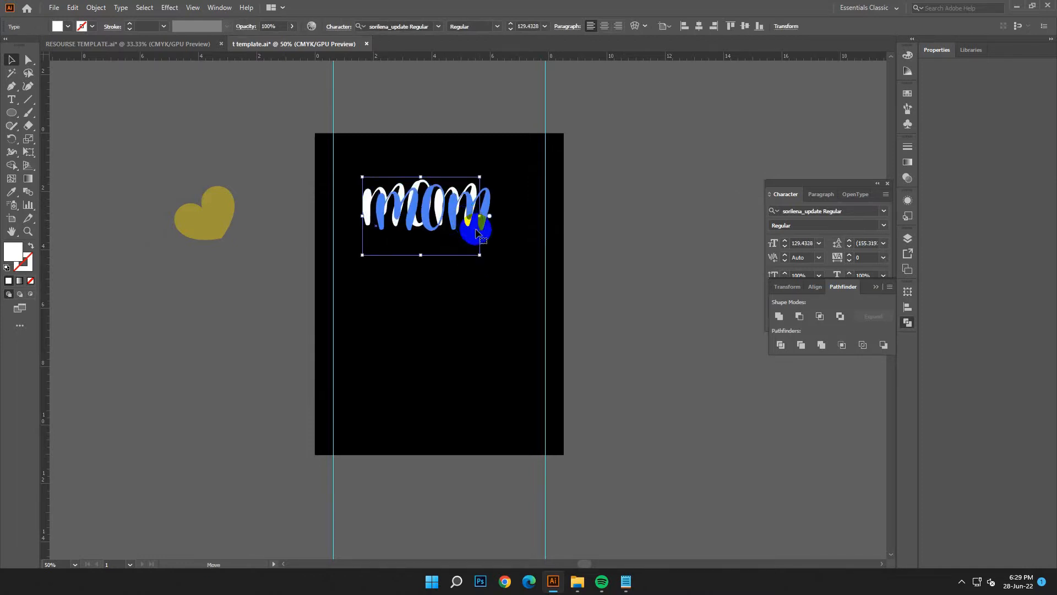
left_click(546, 419)
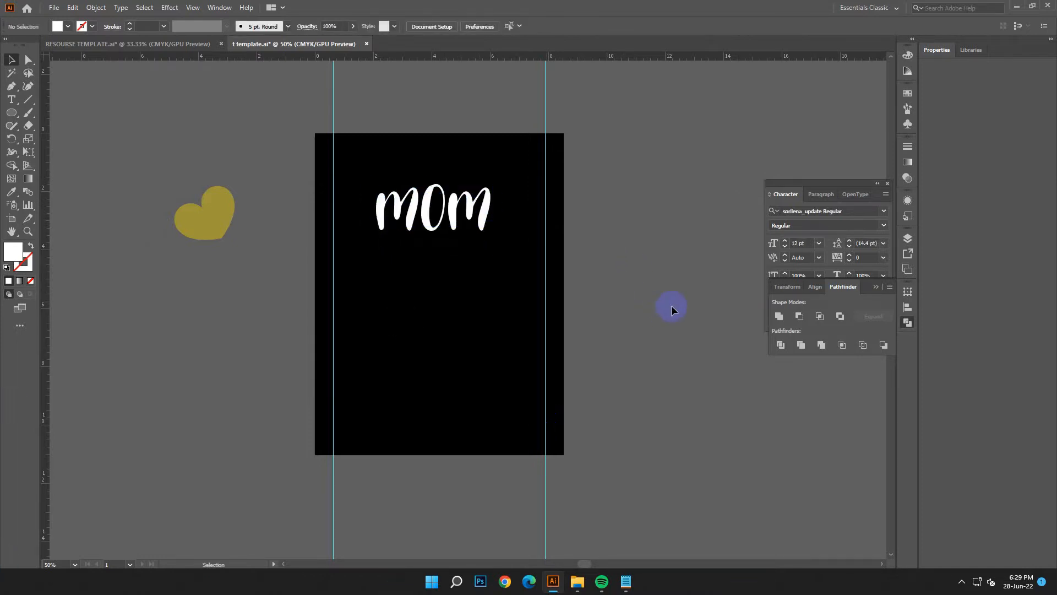
left_click(512, 277)
- Copy the word THE from the design text in Notepad and return to Illustrator
left_click(626, 581)
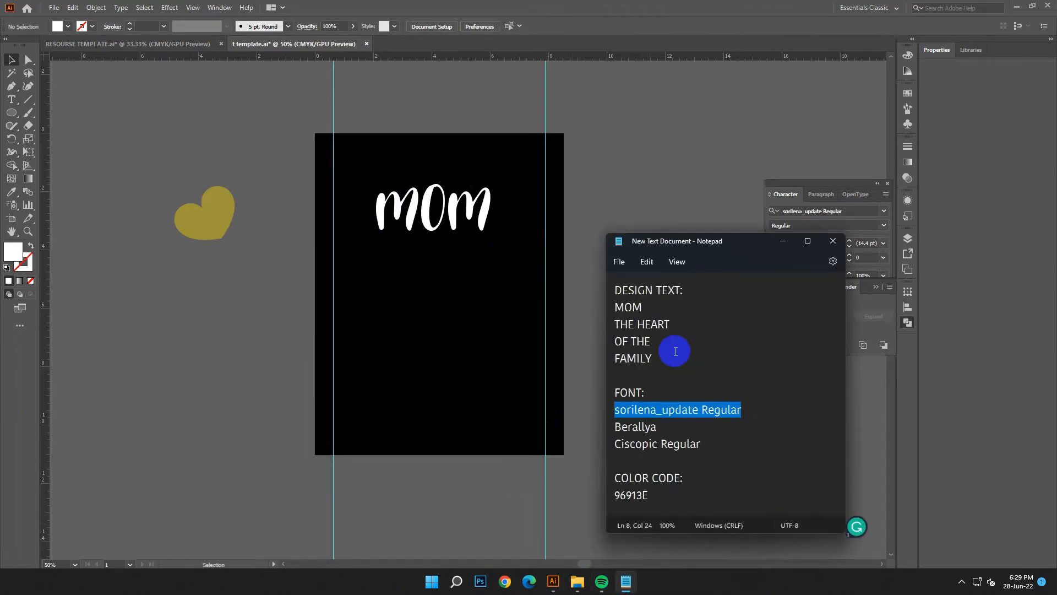
left_click_drag(634, 324, 615, 324)
right_click(625, 327)
left_click(656, 380)
left_click(782, 243)
left_click(477, 166)
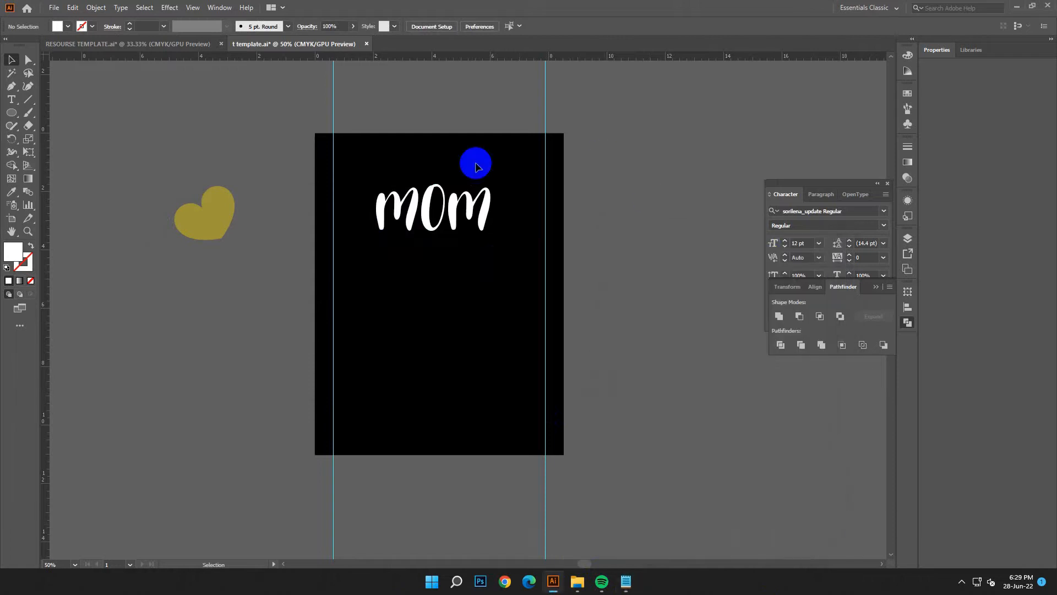
- Add a new text object beside the artboard and enlarge it to about 48 pt
left_click(11, 100)
left_click(597, 125)
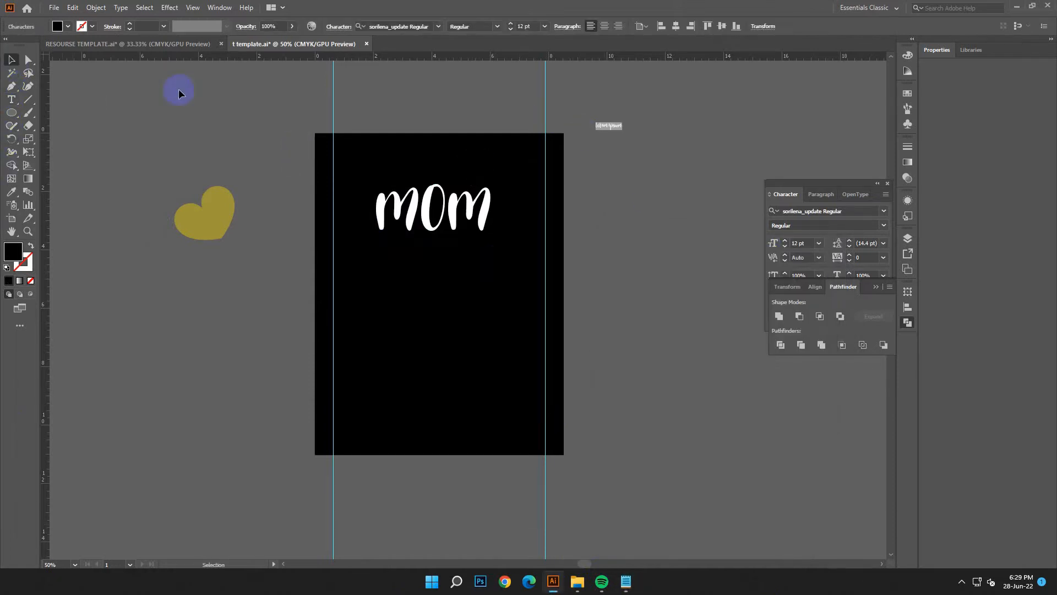
left_click(622, 127)
left_click_drag(625, 130, 653, 205)
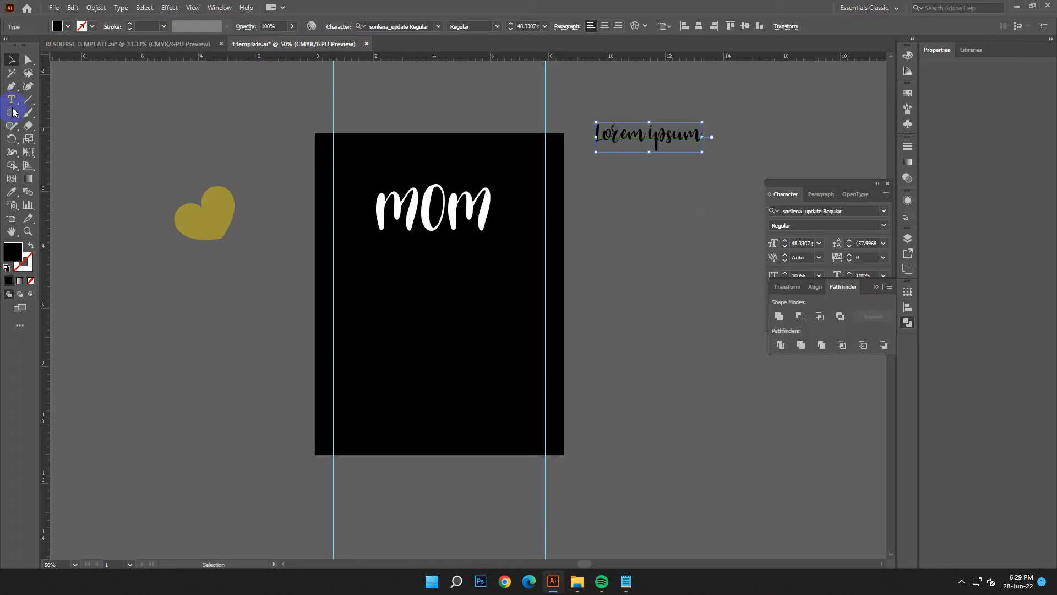
- Replace the Lorem ipsum placeholder with the copied word THE
left_click_drag(698, 134, 278, 139)
left_click(75, 15)
left_click(87, 71)
left_click(8, 61)
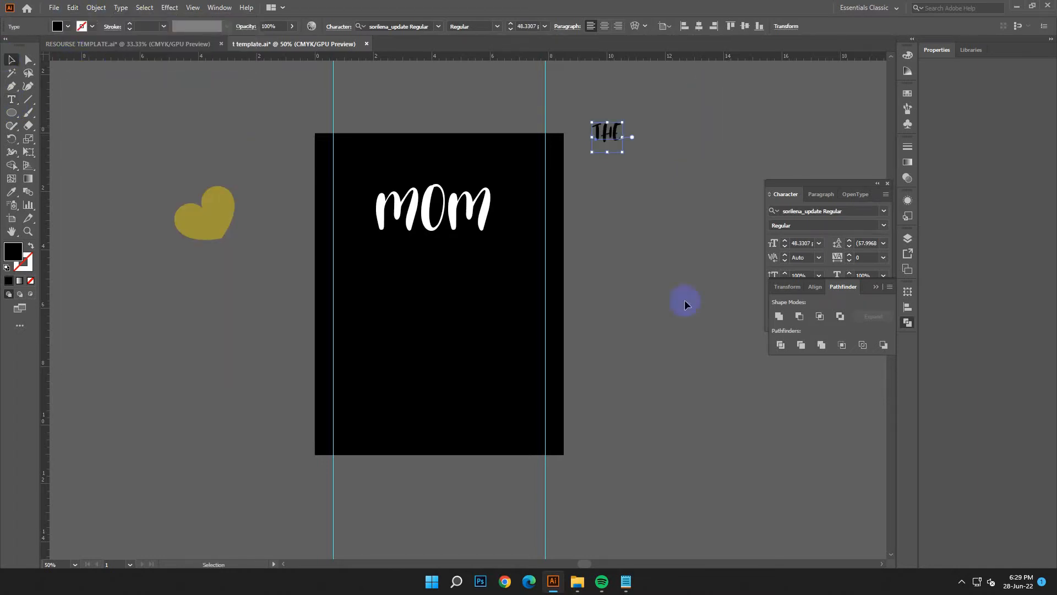
- Copy the font name Berallya from the Notepad notes and apply that font to the THE text
left_click(626, 581)
left_click_drag(585, 430, 656, 428)
right_click(631, 427)
left_click(660, 260)
left_click(782, 240)
left_click(393, 27)
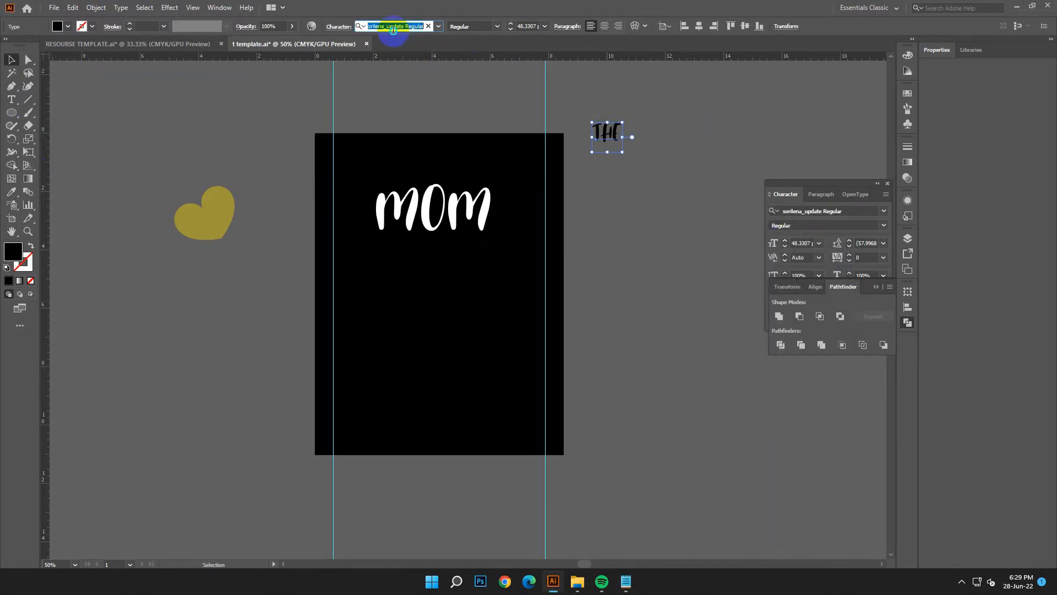
right_click(402, 26)
left_click(429, 76)
left_click(515, 78)
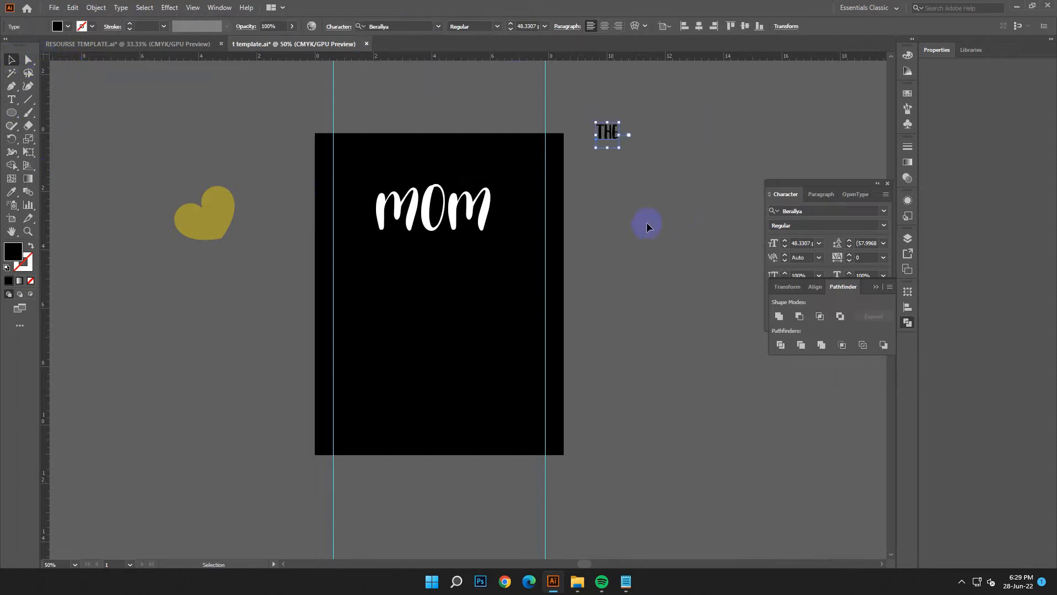
left_click(646, 226)
- Move the THE text further down beside the artboard and retype it as "The"
left_click_drag(608, 134, 622, 208)
double_click(617, 217)
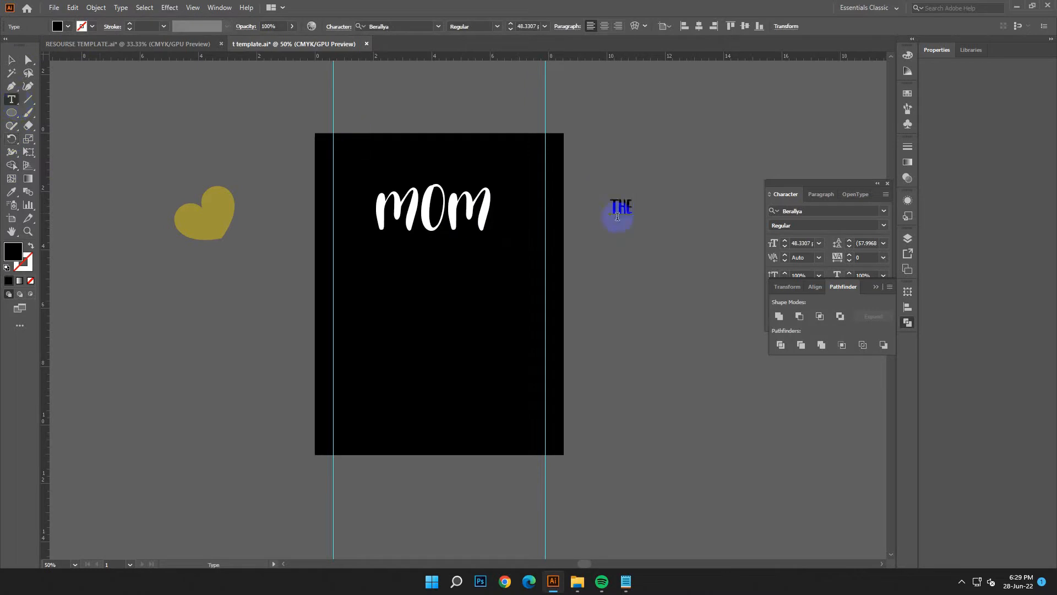
left_click(629, 205)
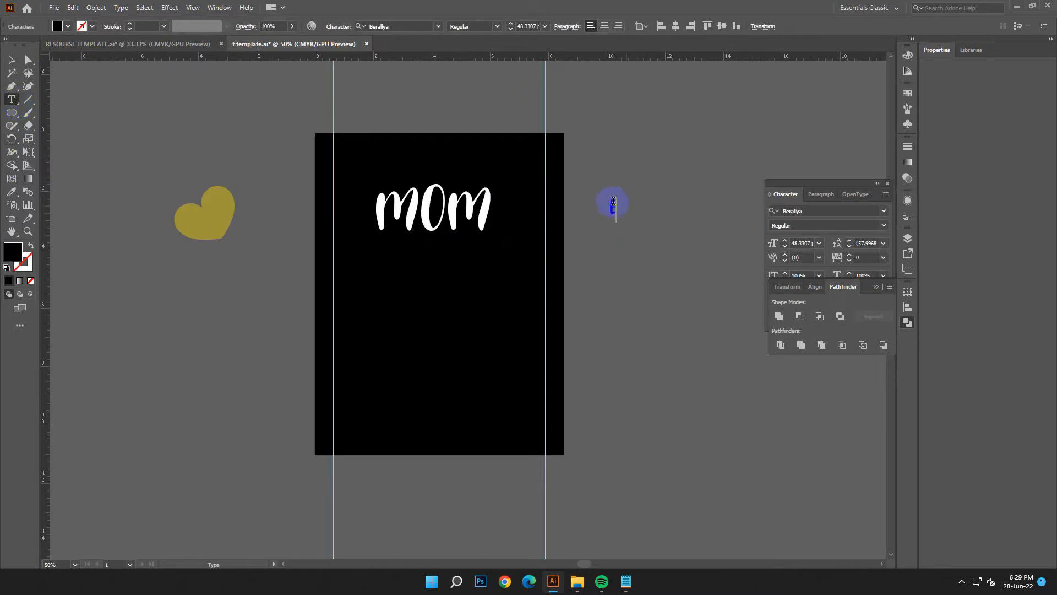
type("The")
key("Escape")
- Fill the text The with white (FFFFFF) and place it just below MOM on the artboard
double_click(18, 257)
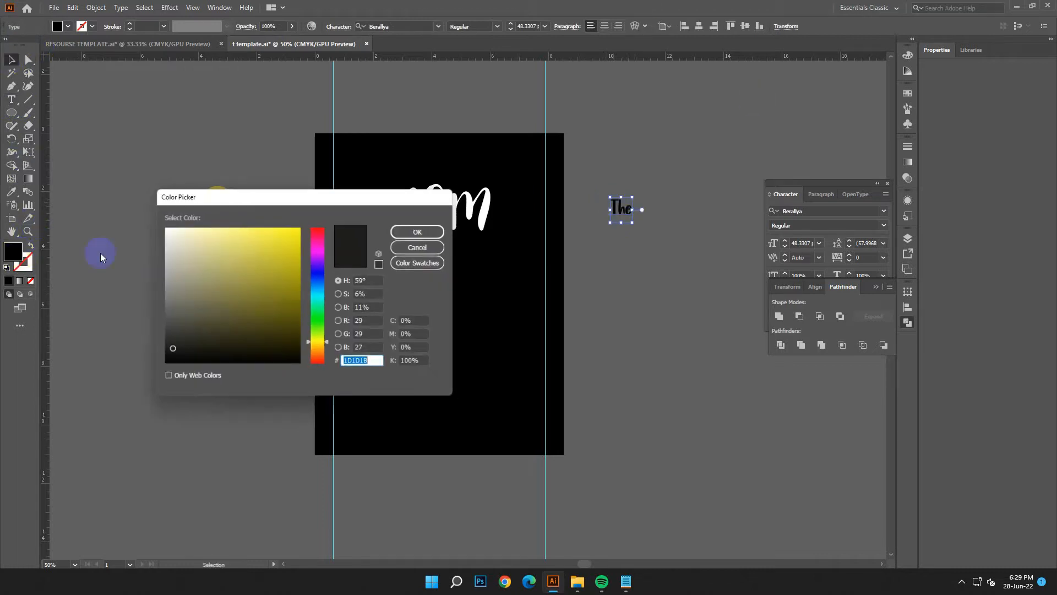
left_click_drag(197, 242, 154, 220)
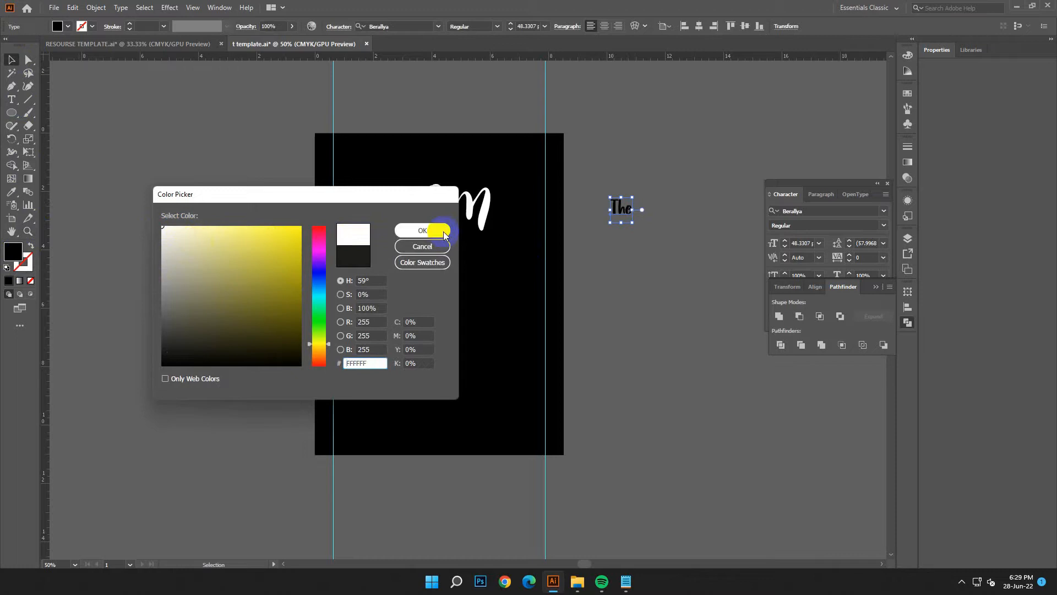
left_click(443, 234)
left_click_drag(640, 220, 410, 250)
left_click(462, 300)
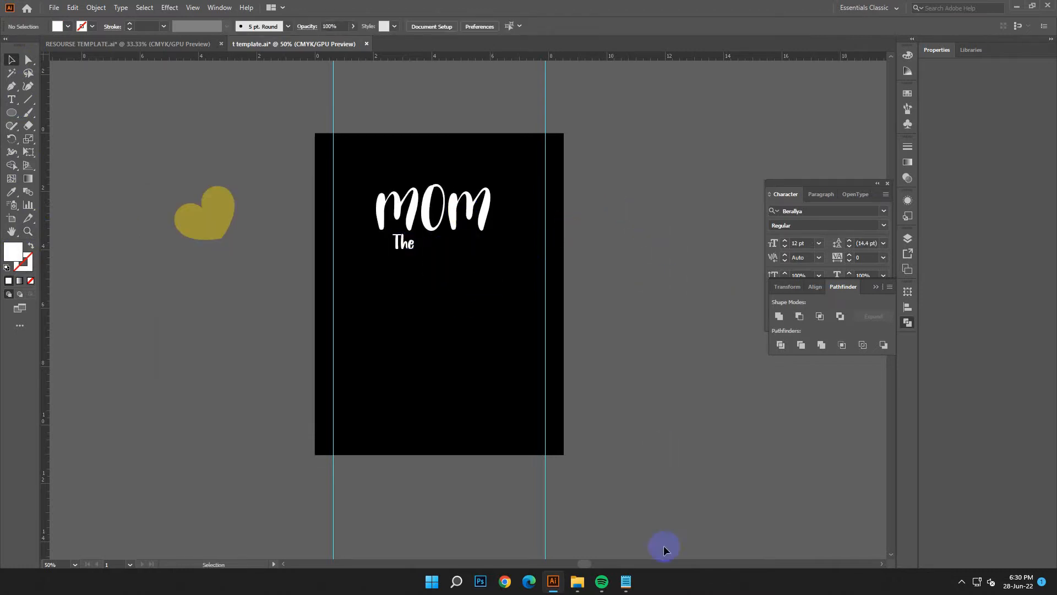
- Copy the word HEART from the design text in Notepad and return to Illustrator
left_click(626, 583)
left_click(681, 341)
left_click_drag(667, 324, 638, 324)
right_click(658, 325)
left_click(690, 380)
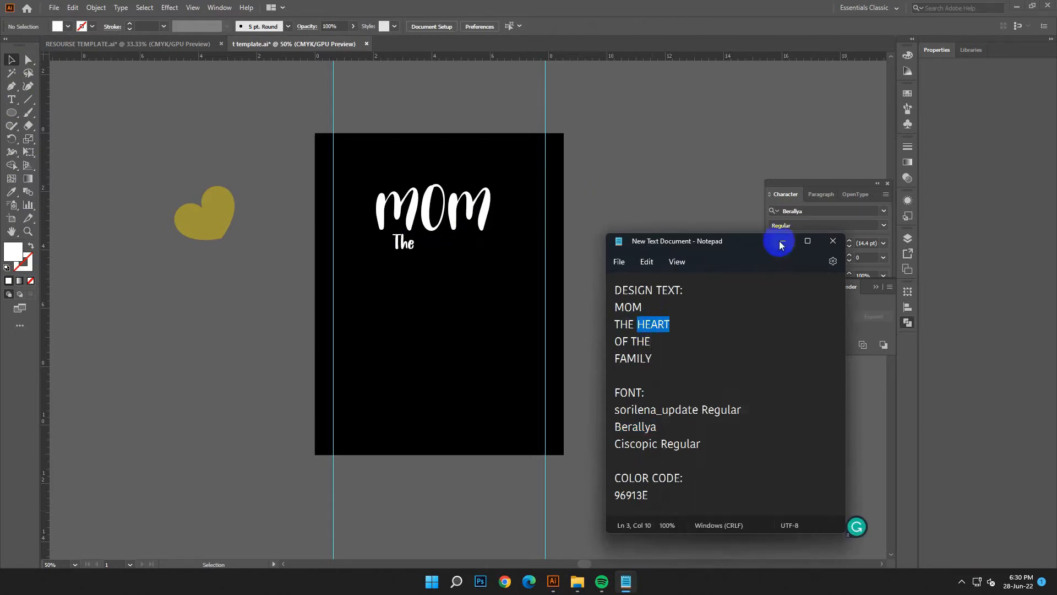
left_click(782, 242)
- Add another text object beside the artboard and enlarge it to about 76 pt
key("t")
left_click(638, 119)
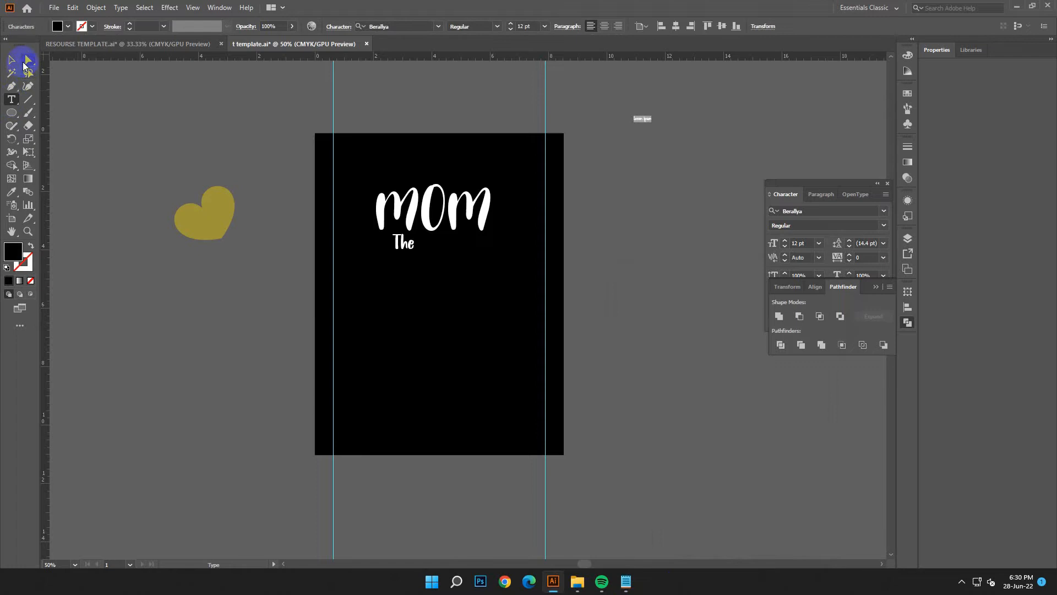
key("Escape")
left_click_drag(650, 124, 744, 199)
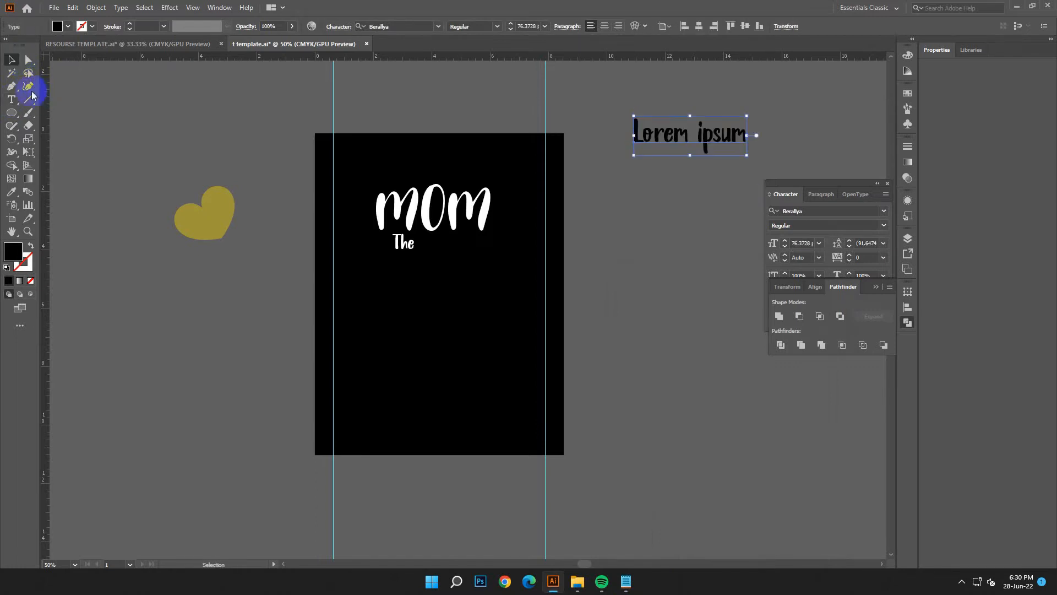
- Replace the new object's placeholder text with the copied word HEART
left_click_drag(742, 134, 460, 130)
left_click(72, 7)
left_click(108, 74)
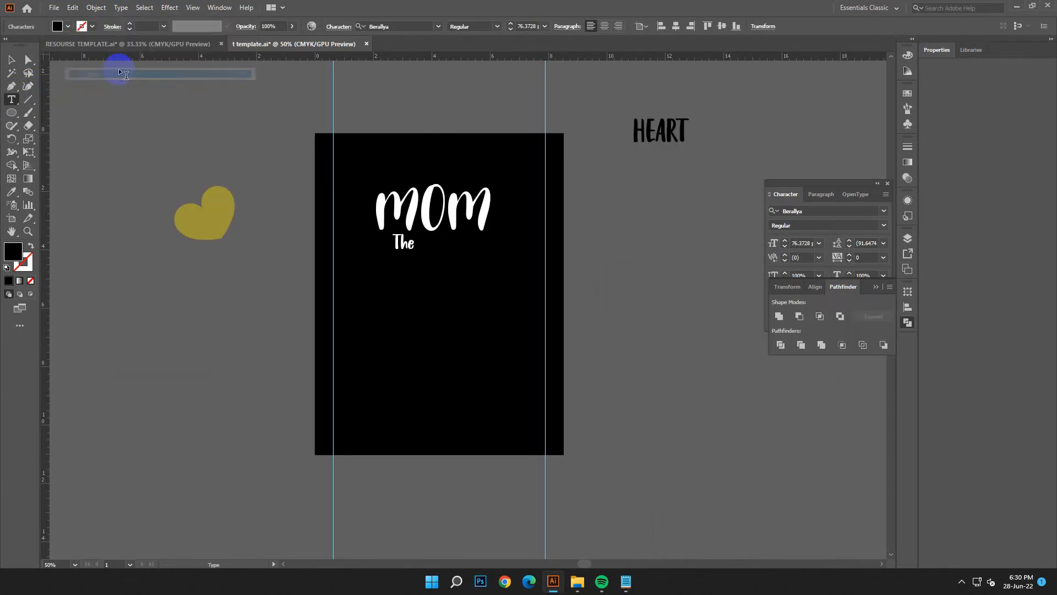
left_click(11, 59)
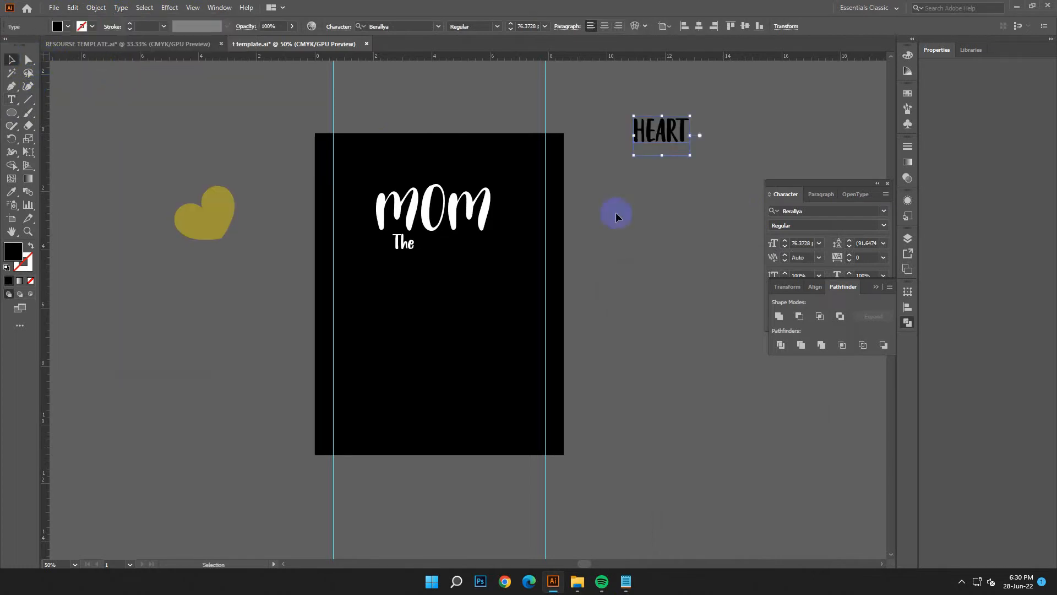
- Switch to the Notepad notes and copy the font name Berallya
left_click(626, 582)
left_click_drag(683, 433, 589, 434)
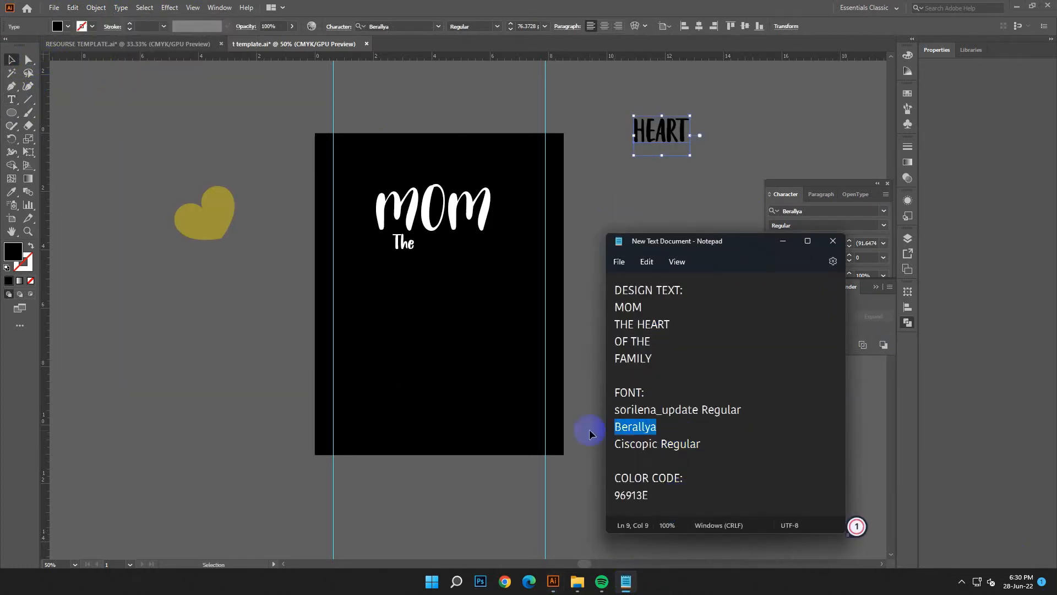
right_click(637, 423)
left_click(676, 263)
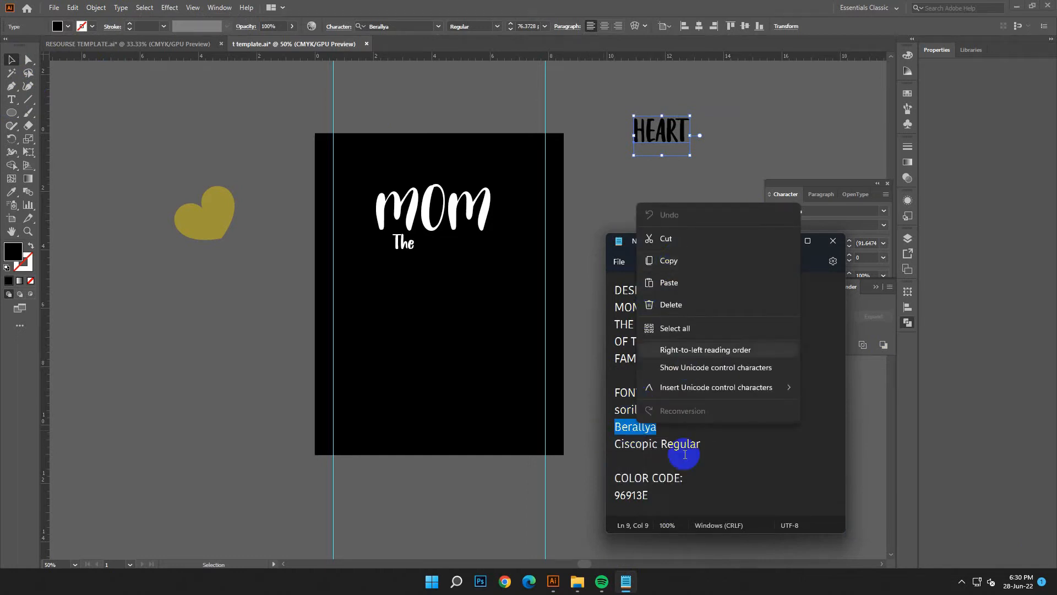
- Copy the font name Ciscopic Regular from the notes and apply that font to the HEART text
left_click_drag(700, 444, 615, 444)
right_click(664, 446)
left_click(693, 285)
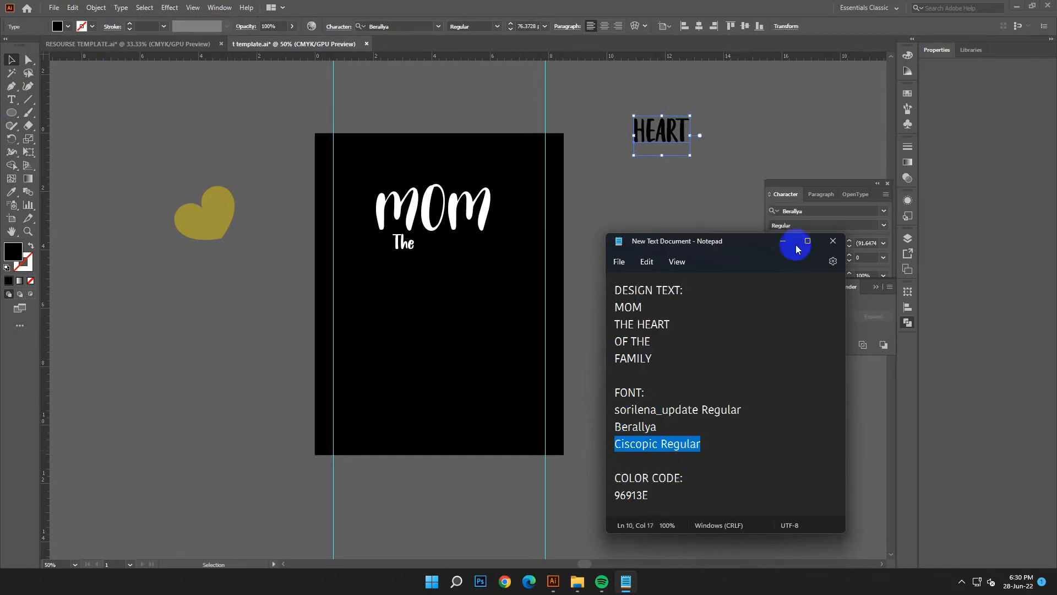
left_click(784, 243)
right_click(378, 23)
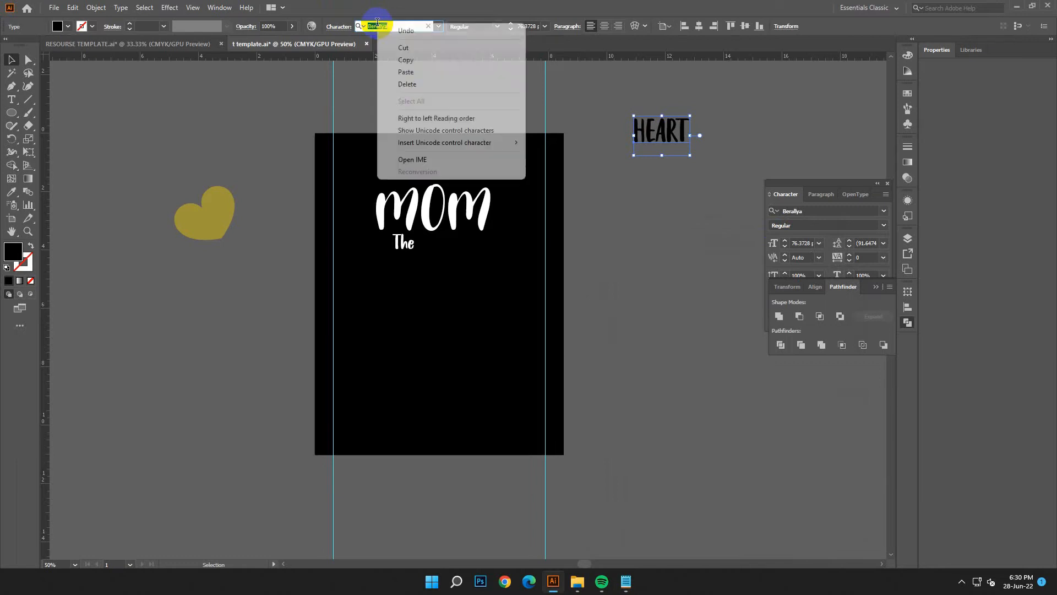
left_click(389, 66)
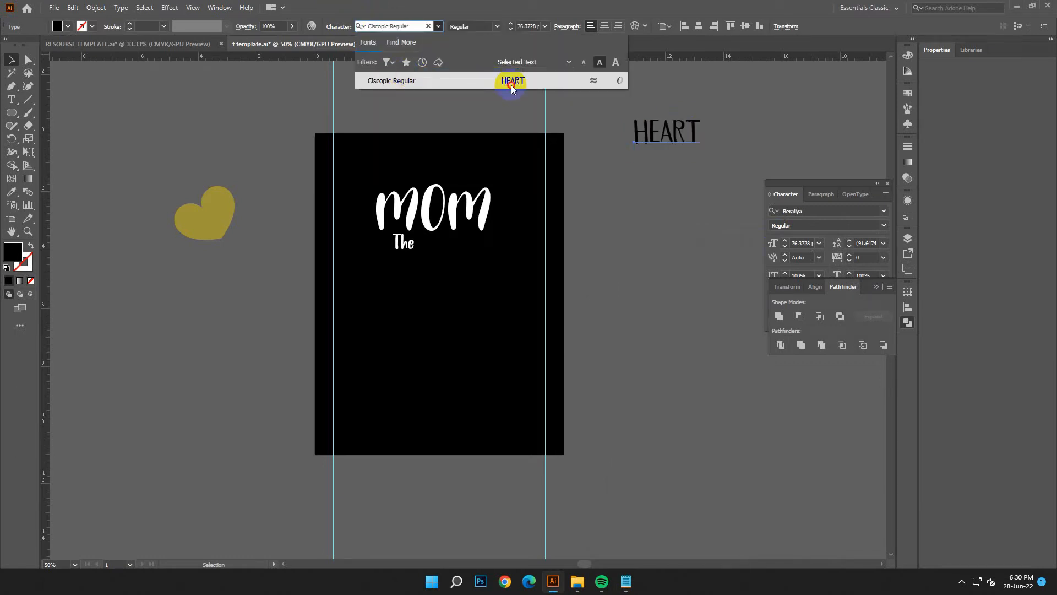
left_click(511, 85)
left_click(655, 264)
- Fill the HEART text with white and set it below The on the artboard at about 134 pt
left_click_drag(696, 132, 440, 267)
double_click(14, 254)
left_click(163, 226)
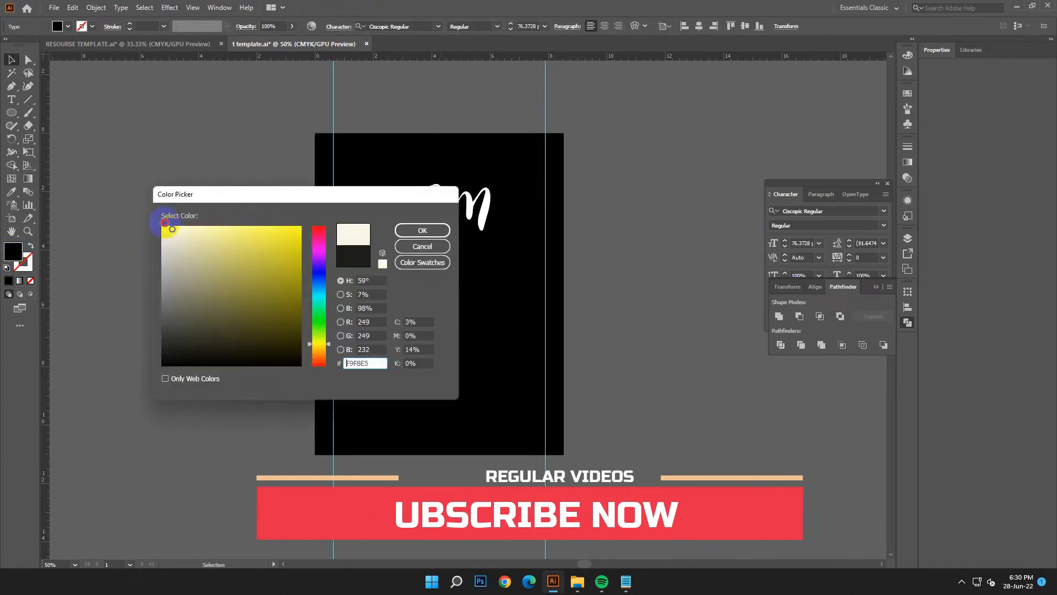
left_click(413, 236)
left_click_drag(446, 285, 494, 304)
left_click(489, 353)
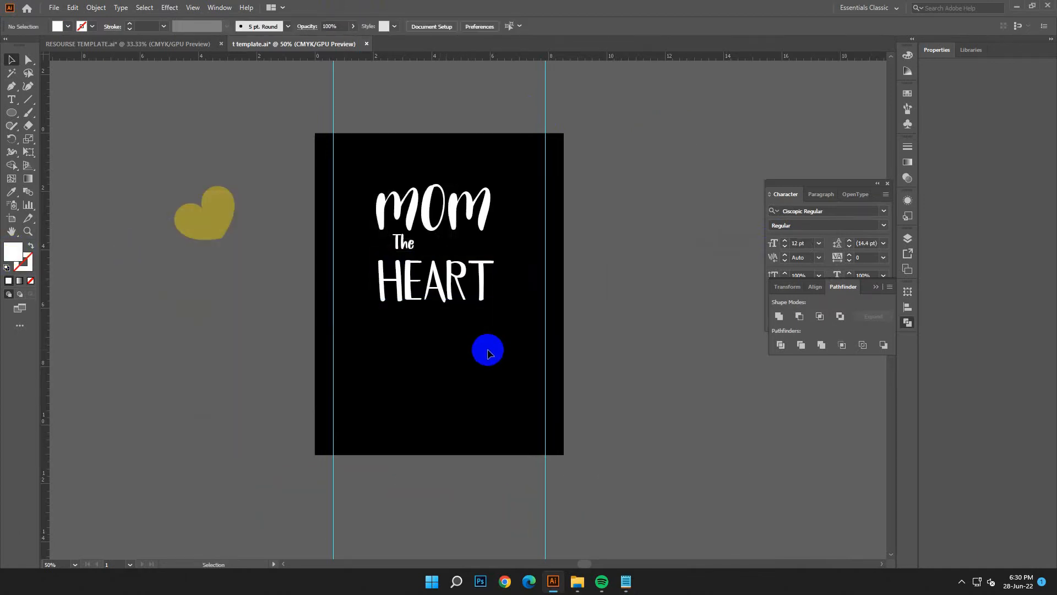
- Try the Berallya font on the HEART text, using the font name copied from the Notepad notes
left_click(455, 309)
left_click(626, 587)
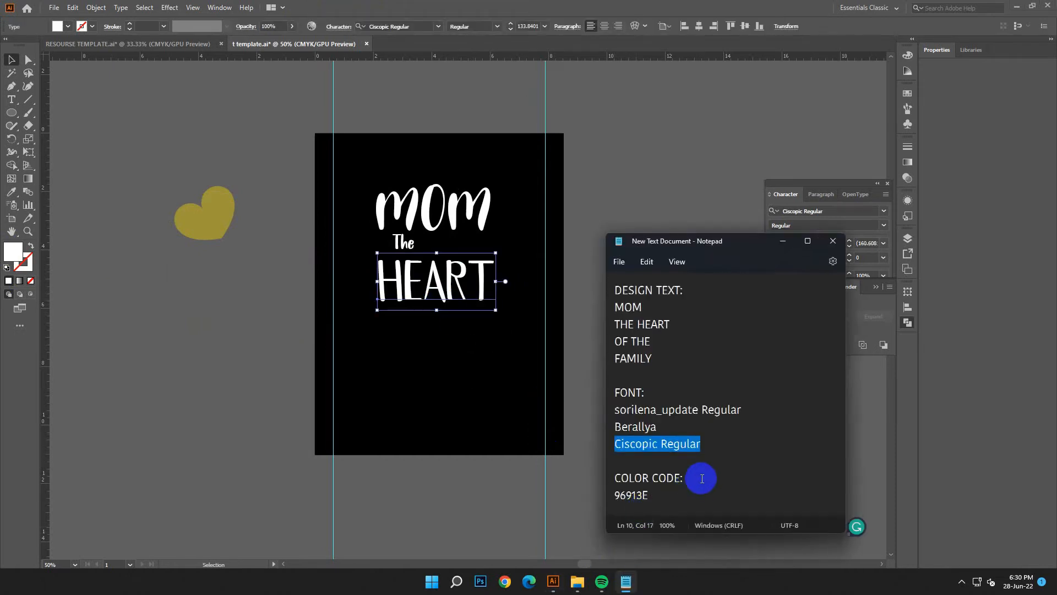
double_click(634, 427)
right_click(627, 427)
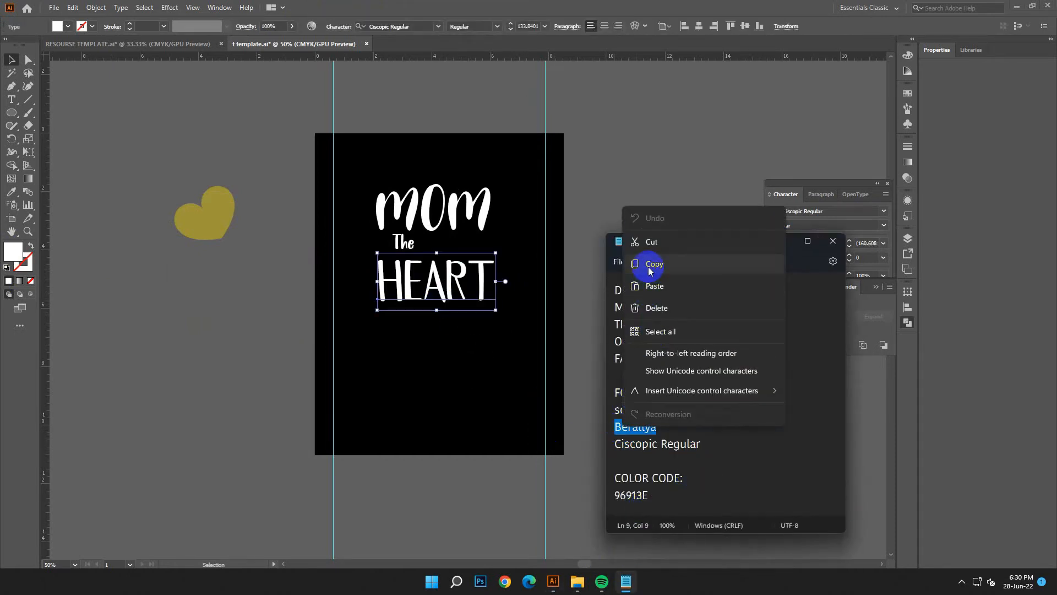
left_click(650, 266)
right_click(389, 26)
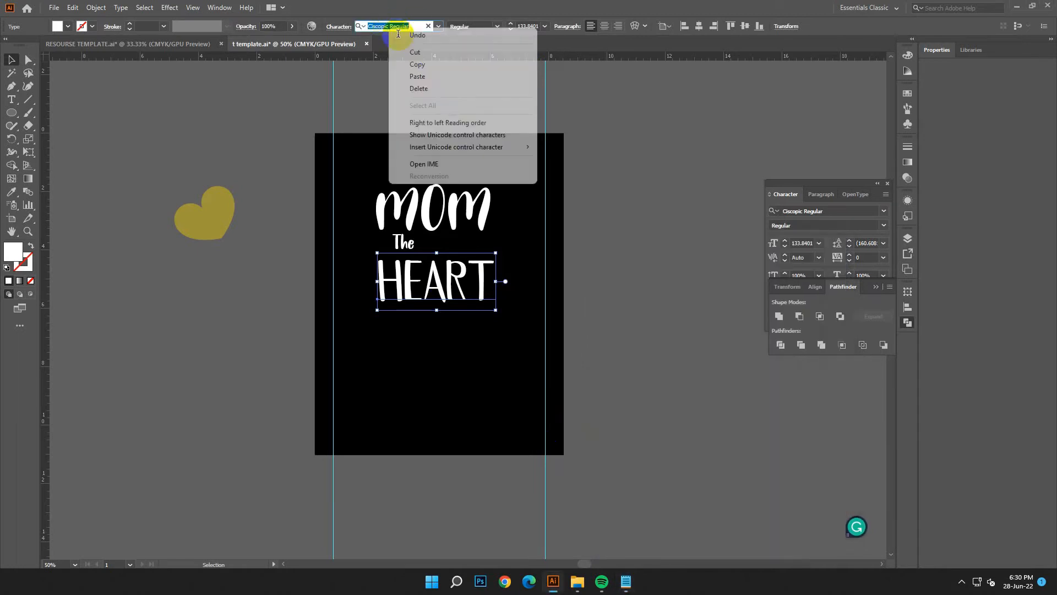
left_click(417, 76)
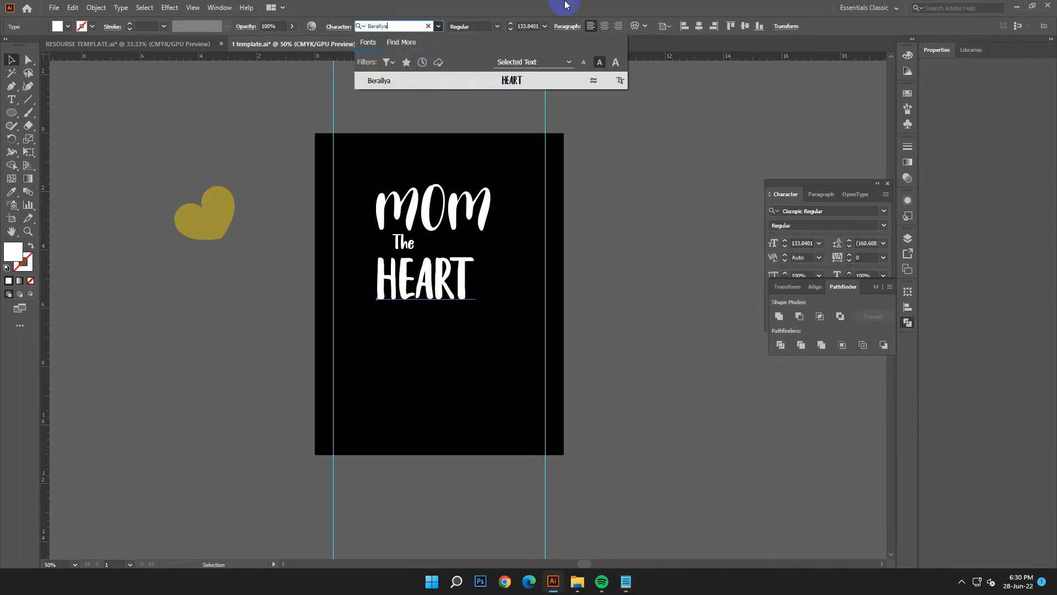
left_click(565, 4)
left_click(8, 64)
- Nudge the HEART text up slightly and place the yellow heart shape, reduced in size, beside The on the artboard
left_click_drag(437, 288, 433, 275)
left_click(461, 372)
left_click(440, 289)
left_click(436, 347)
left_click_drag(229, 220, 325, 243)
left_click(318, 387)
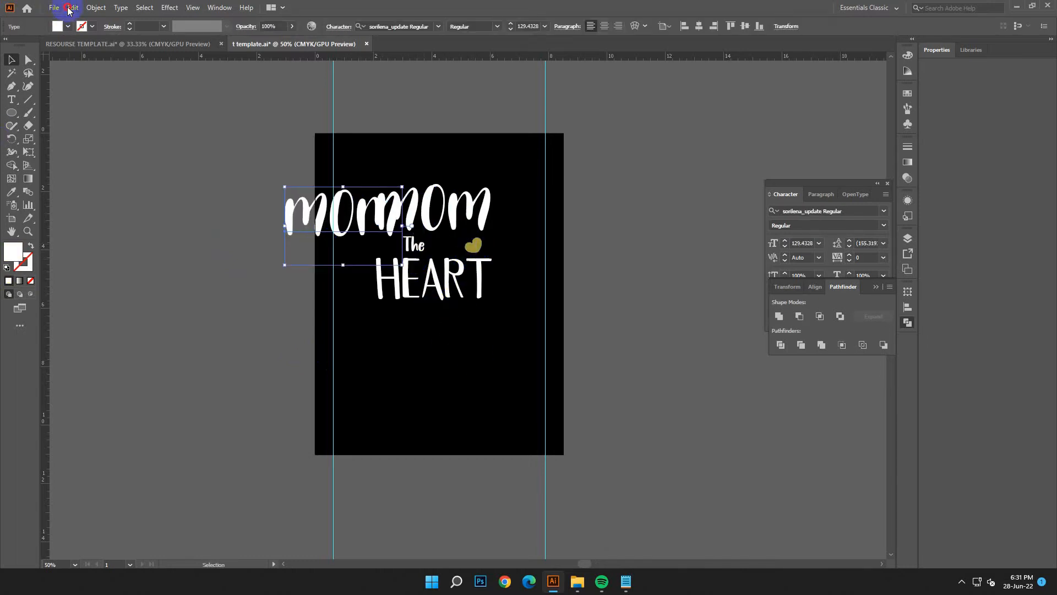
- Undo the overlapping MOM duplicate and place a copy of the MOM text in the empty area beside the artboard
left_click(69, 11)
left_click(83, 22)
left_click(637, 348)
left_click_drag(422, 205, 143, 160)
left_click(283, 342)
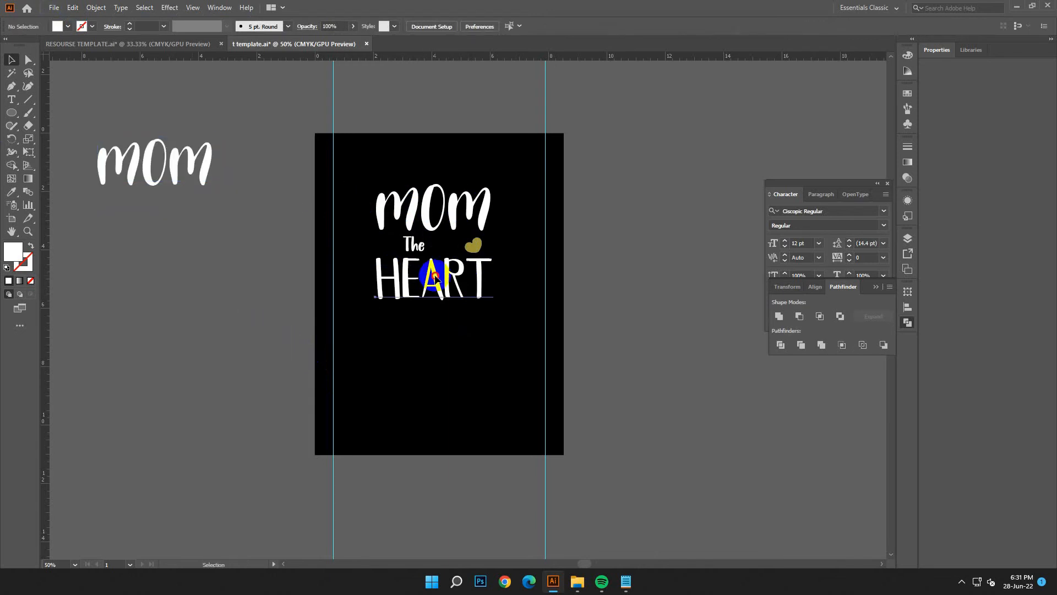
- Place a copy of HEART outside the artboard and convert the HEART text on the artboard to outlines
left_click_drag(435, 275, 192, 309)
right_click(443, 292)
left_click(490, 370)
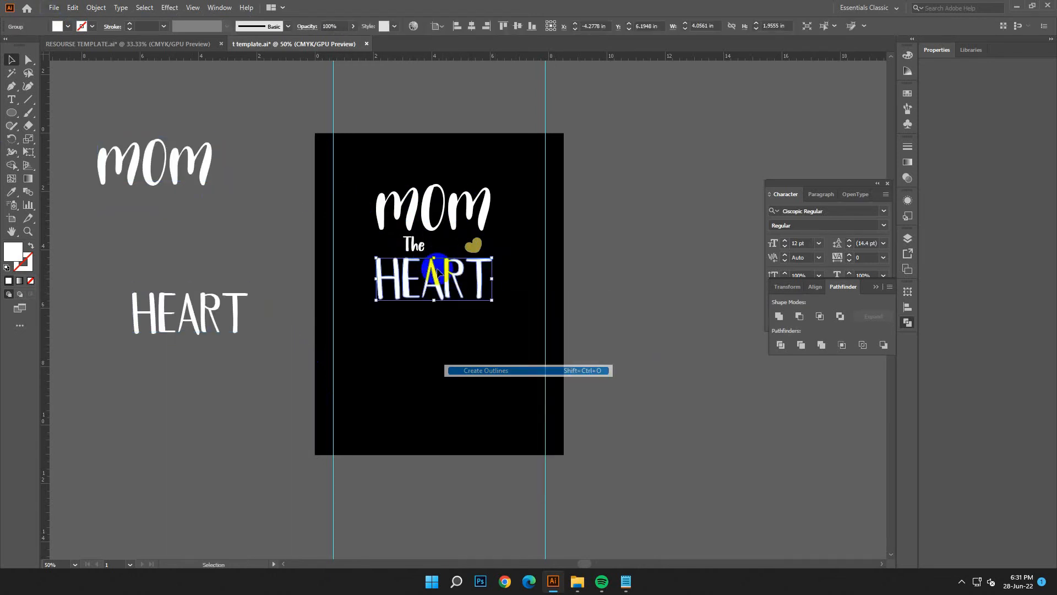
- Place a copy of The outside the artboard and convert the text The on the artboard to outlines
right_click(418, 245)
left_click(452, 323)
left_click_drag(411, 259, 220, 260)
right_click(402, 239)
left_click(468, 327)
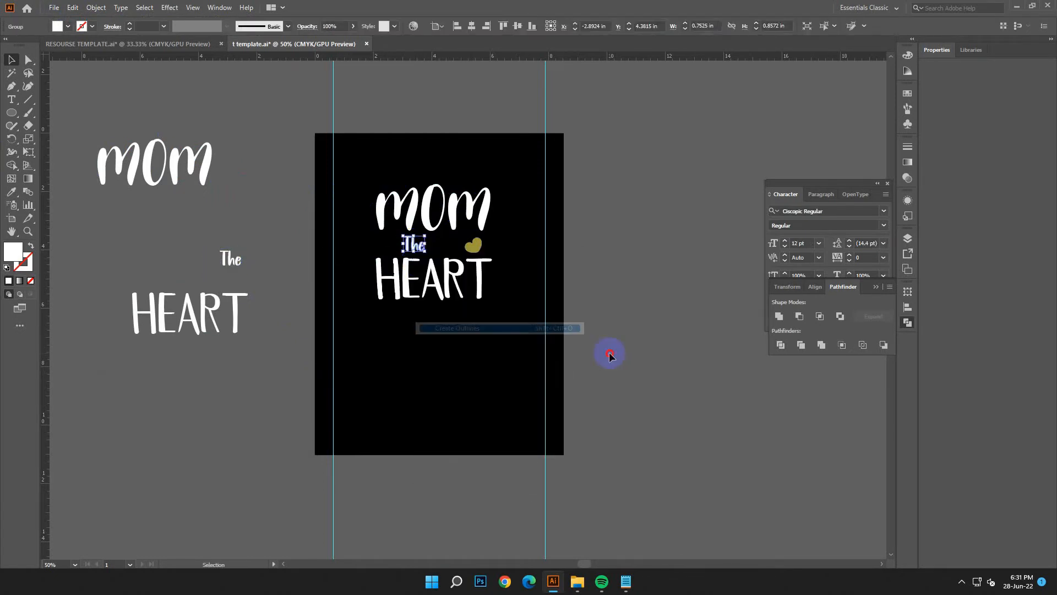
- Convert the MOM text on the artboard to outlines
left_click(543, 331)
key("ctrl+1")
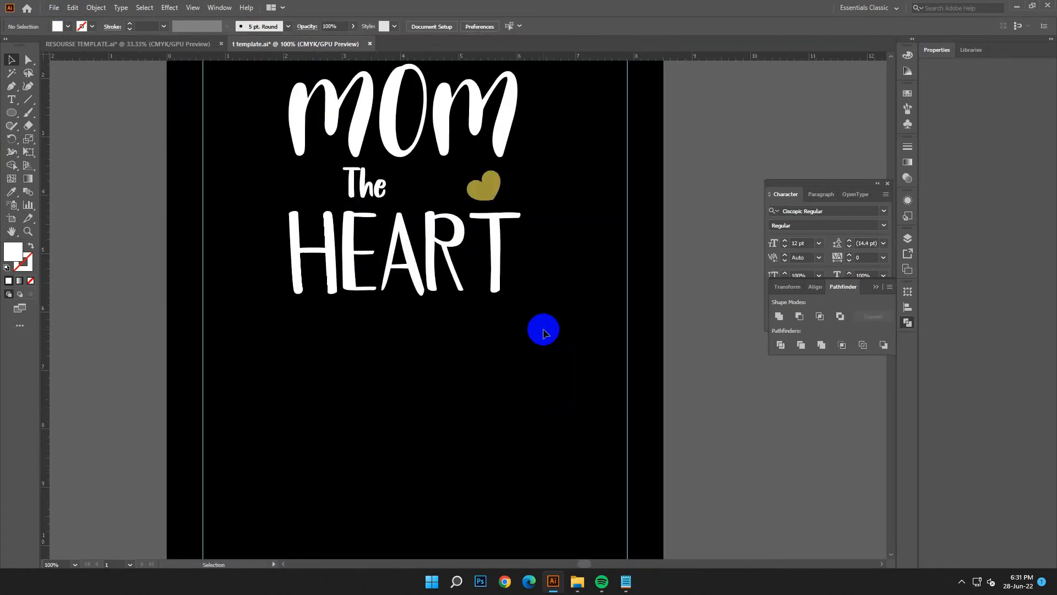
scroll(543, 331, "up", 3)
key("ctrl+v")
left_click(75, 8)
left_click(89, 21)
right_click(418, 170)
left_click(457, 248)
left_click(599, 308)
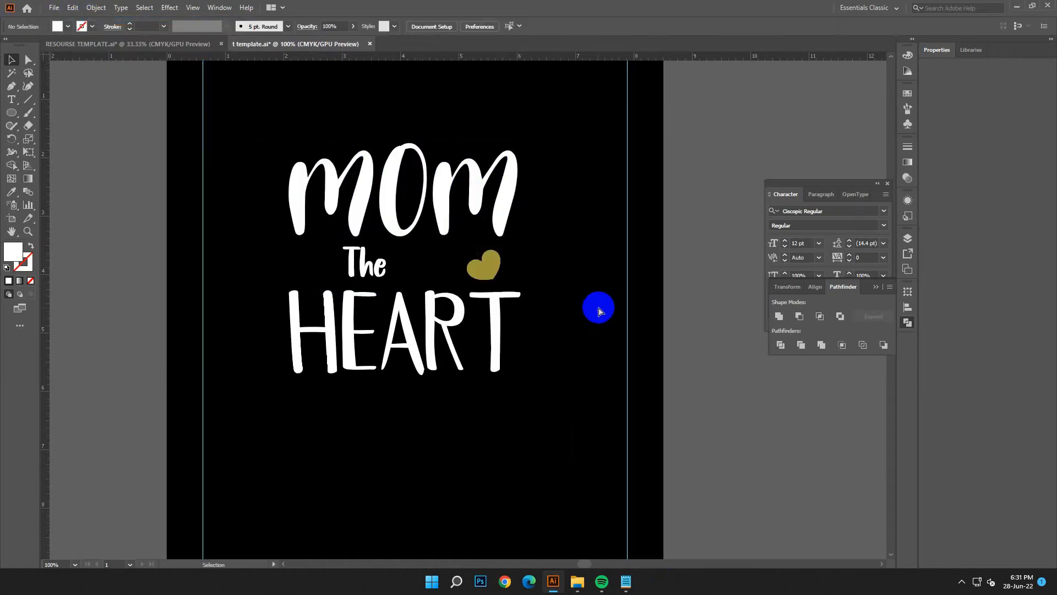
- Place a copy of the yellow heart on the opposite side of The
key("ctrl+minus")
key("ctrl+plus")
key("ctrl+plus")
left_click_drag(483, 273, 321, 273)
- Move The between the two hearts and centre it horizontally on the artboard
left_click(398, 269)
left_click_drag(384, 264, 427, 263)
left_click(473, 25)
left_click(576, 317)
- Replace the heart before The with a vertically reflected copy of the heart after it
left_click(496, 263)
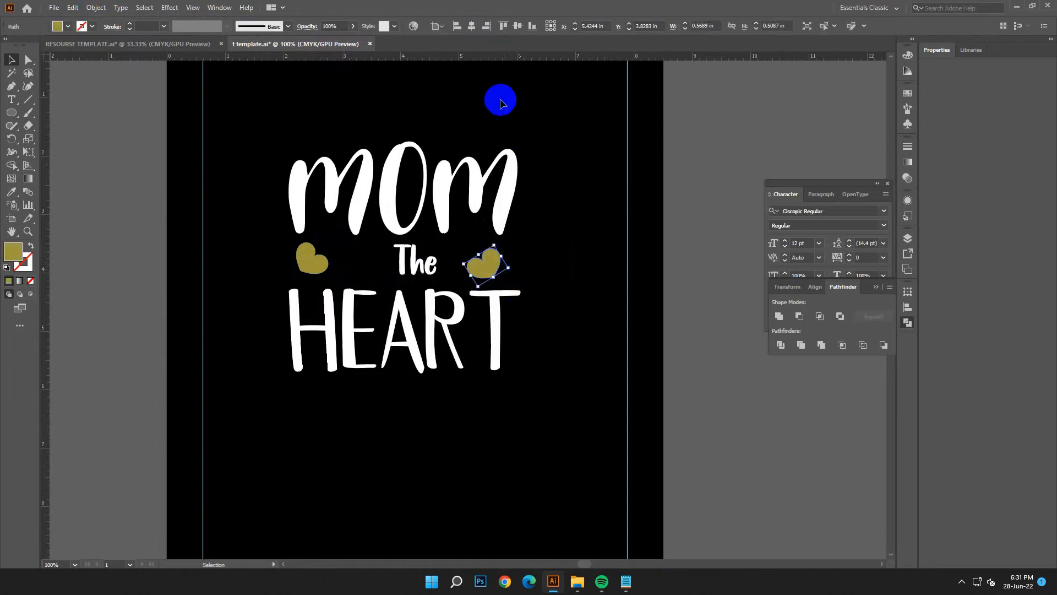
left_click(318, 268)
key("Delete")
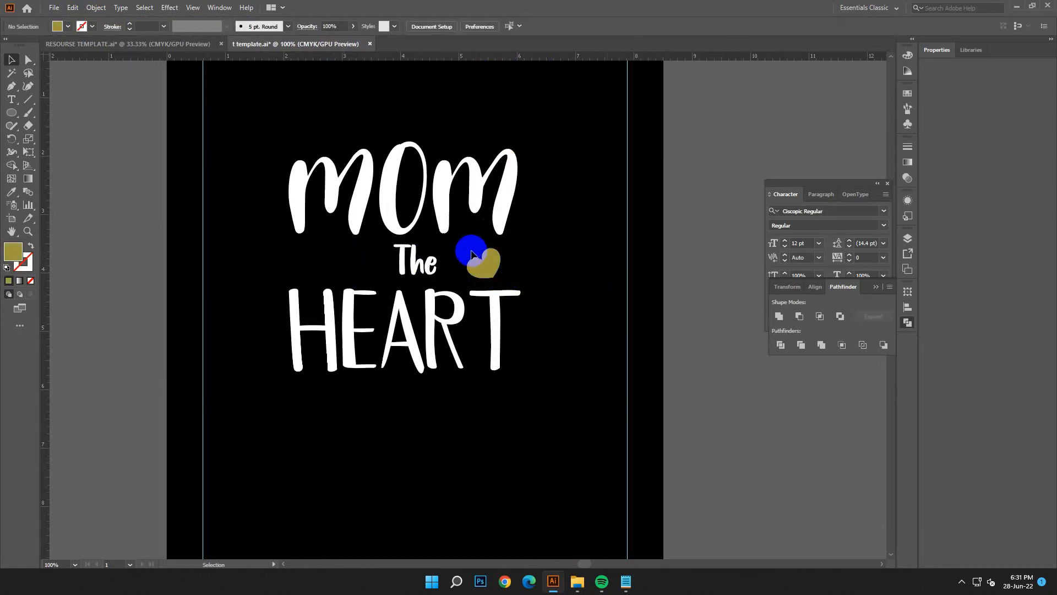
right_click(490, 257)
mouse_move(498, 413)
left_click(512, 472)
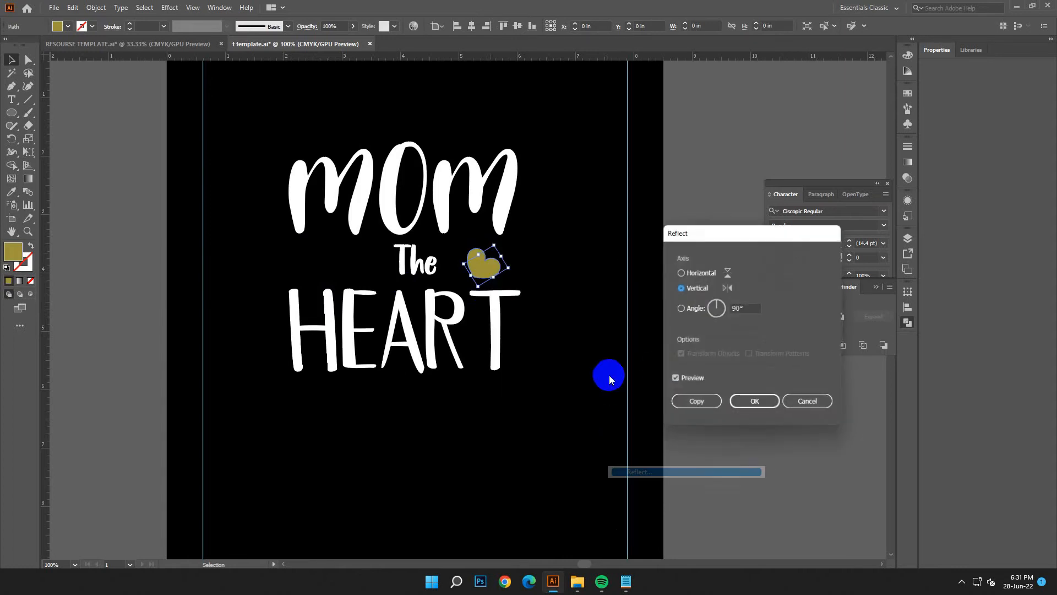
left_click_drag(491, 268, 316, 268)
- Group the two hearts and centre the group horizontally on the artboard
left_click(575, 330)
left_click(307, 266)
left_click(483, 257, "shift")
key("ctrl+g")
left_click(474, 26)
- Centre the outlined MOM and HEART words horizontally on the artboard
left_click(474, 211)
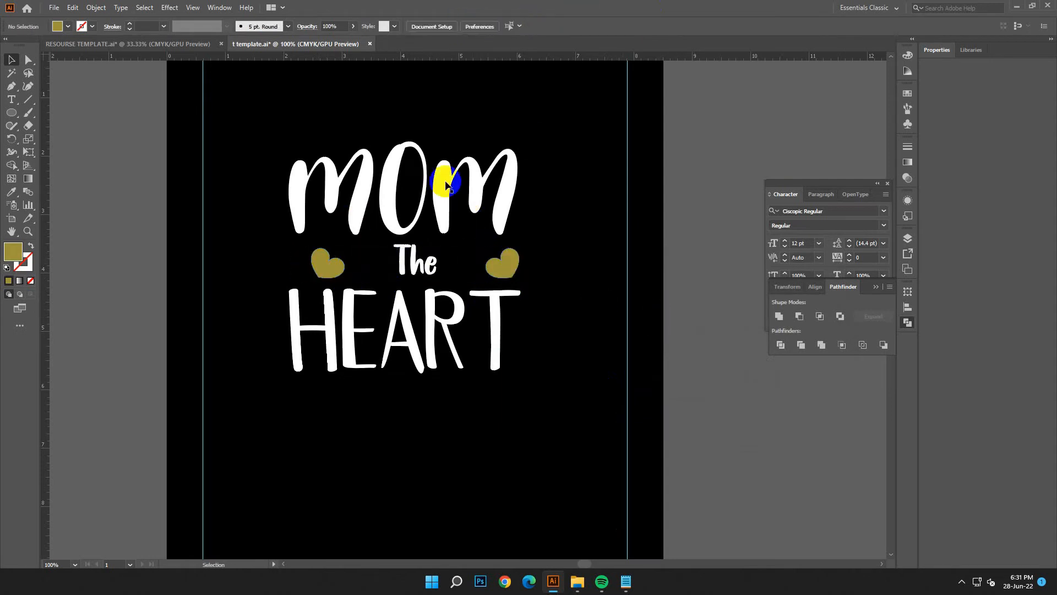
left_click(472, 25)
left_click(495, 345)
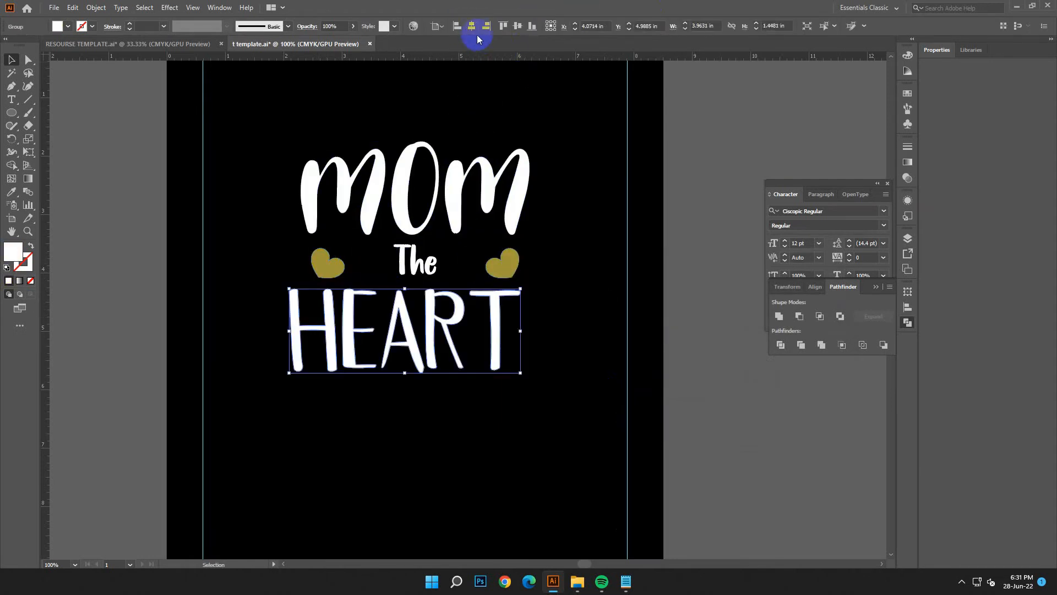
left_click(472, 26)
left_click(558, 346)
- Draw thin white rectangular bars on both sides of The, between the word and the hearts
right_click(13, 115)
left_click(57, 113)
left_click_drag(351, 257, 465, 263)
left_click(11, 59)
left_click(221, 272)
left_click(604, 379)
key("ctrl+minus")
key("ctrl+minus")
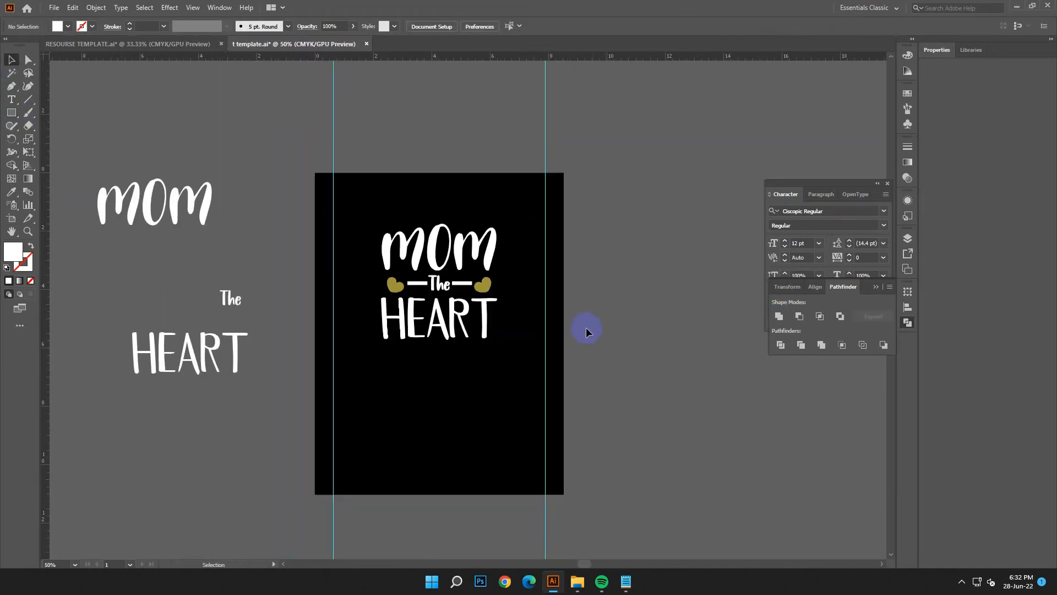
- Draw a rectangle about 3.87 by 0.81 in directly below HEART and fill it with the hearts' gold colour
scroll(586, 332, "down", 1)
key("m")
left_click_drag(382, 303, 496, 327)
left_click(10, 62)
left_click(11, 193)
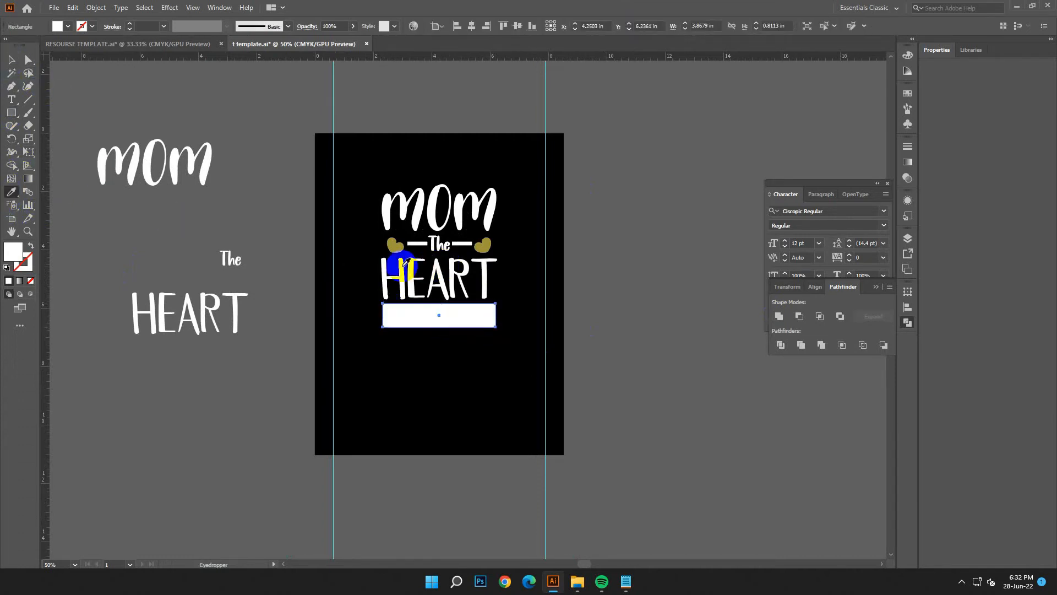
left_click(390, 246)
left_click(11, 61)
left_click(400, 262)
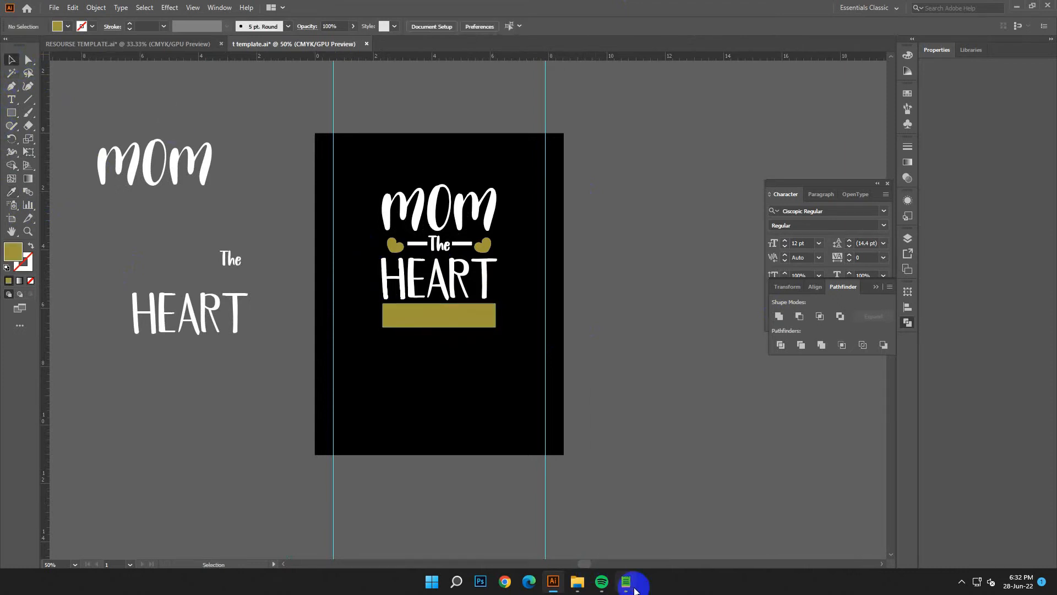
- Switch to Notepad and copy the design text line OF THE
left_click(626, 581)
left_click_drag(655, 342, 607, 341)
right_click(626, 343)
left_click(657, 399)
left_click(782, 240)
- Create a text object above the spare MOM copy outside the artboard and fill it with the copied OF THE
left_click(11, 99)
left_click(158, 96)
key("Escape")
left_click_drag(177, 99, 85, 8)
key("t")
left_click(72, 8)
left_click(85, 84)
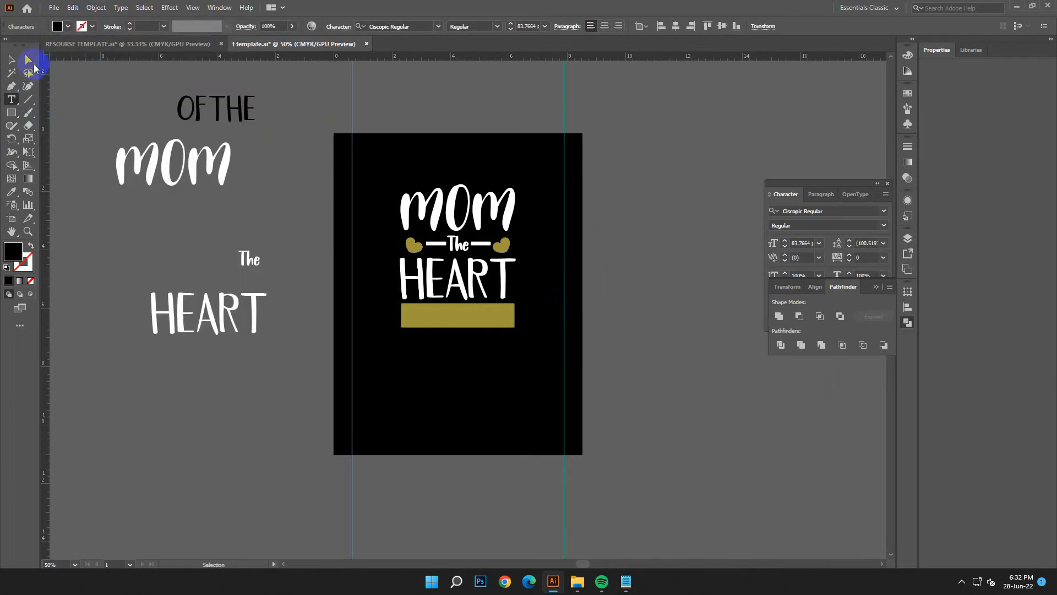
key("Escape")
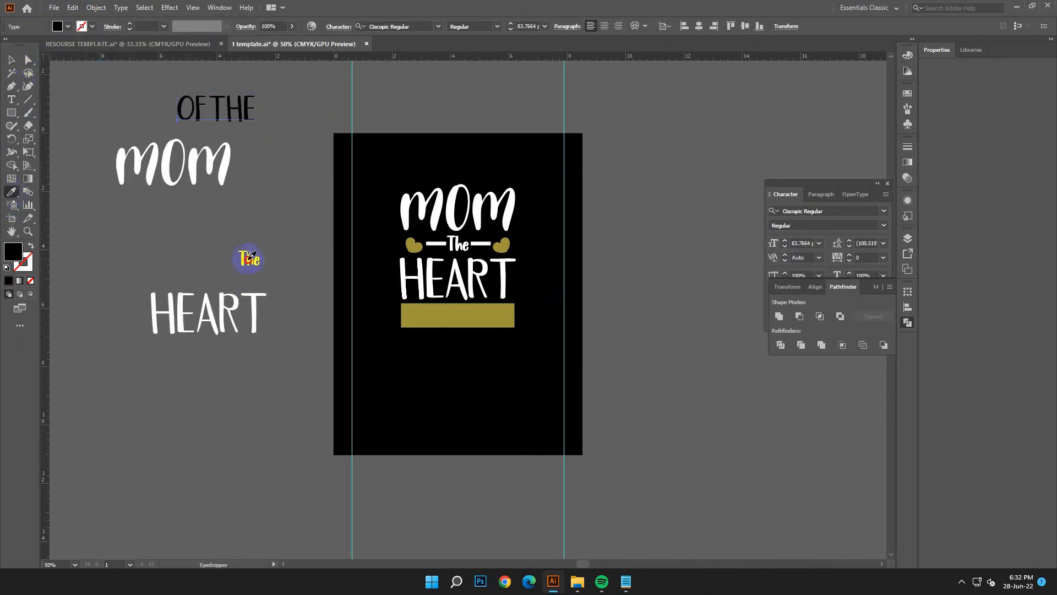
- Match OF THE to the text style of the spare The, place it on the gold rectangle and colour it black
left_click(249, 256)
left_click(10, 60)
left_click_drag(198, 113, 466, 316)
right_click(466, 316)
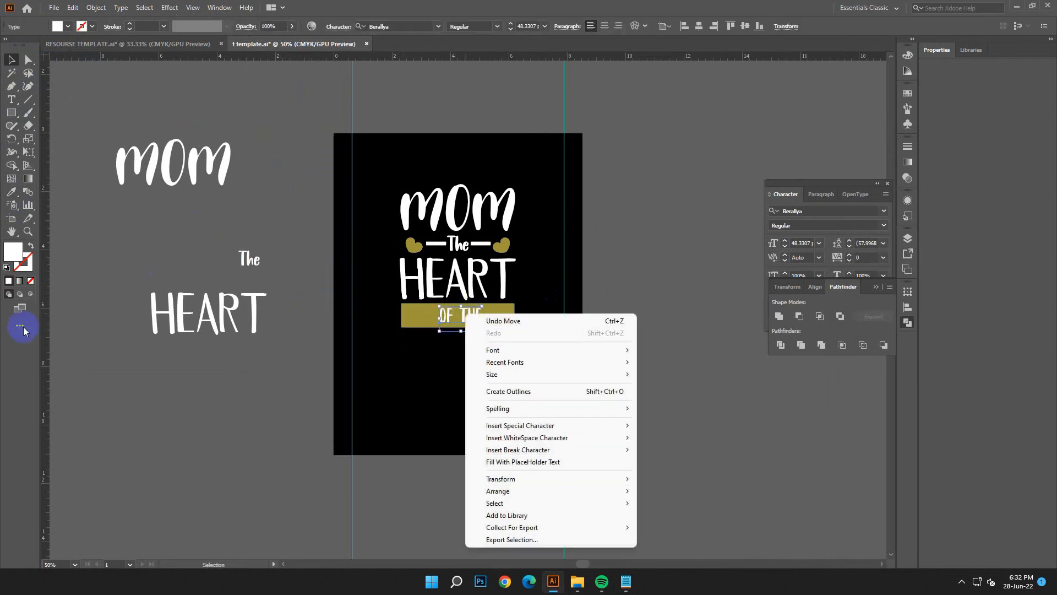
left_click(11, 192)
left_click(503, 401)
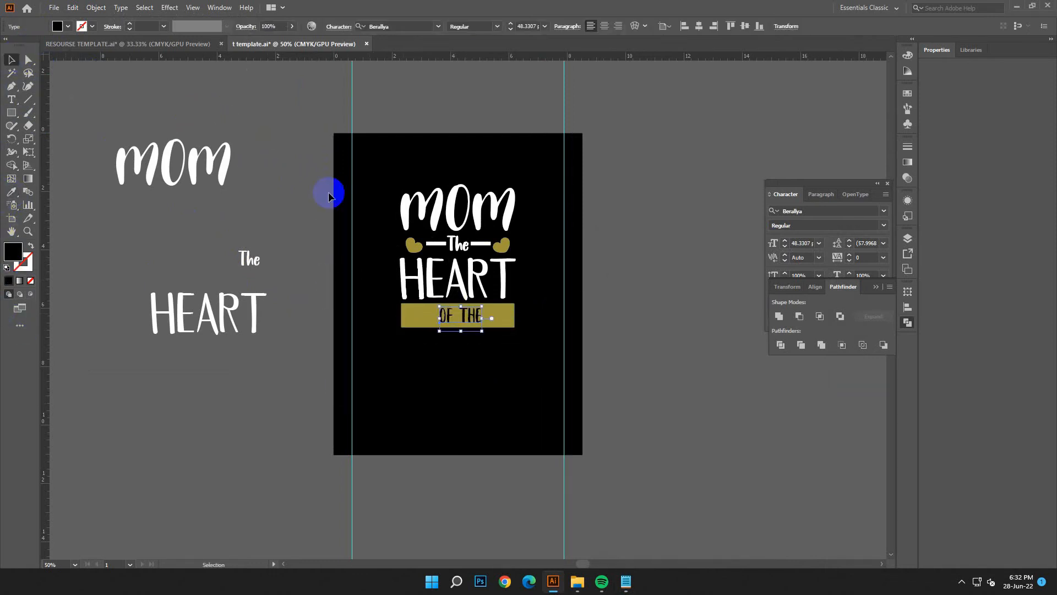
- Enlarge OF THE slightly on the gold rectangle and convert it to outlines
left_click_drag(481, 318, 489, 319)
right_click(489, 319)
left_click(543, 397)
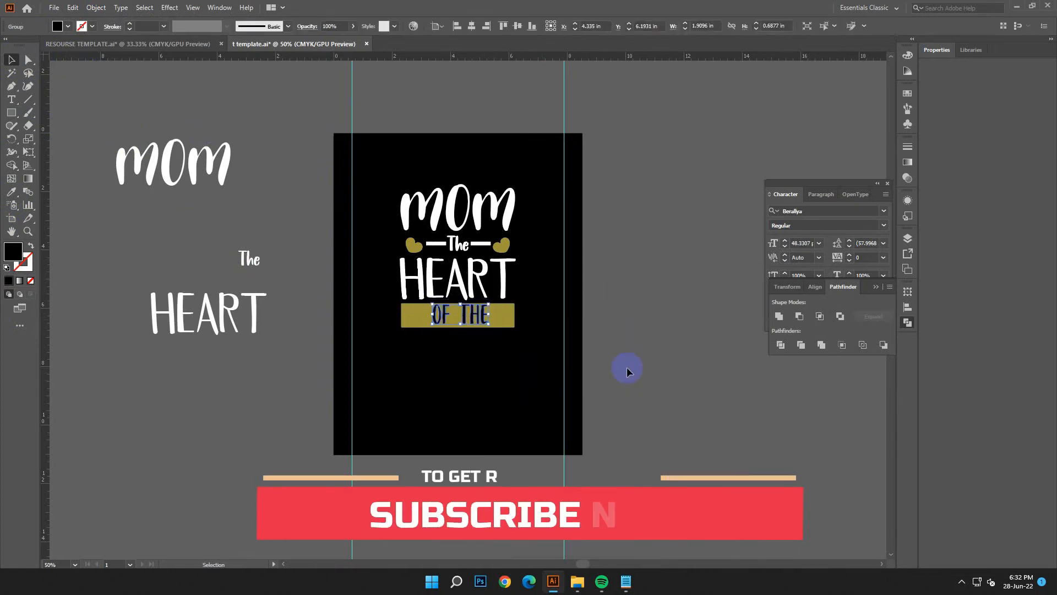
left_click(676, 358)
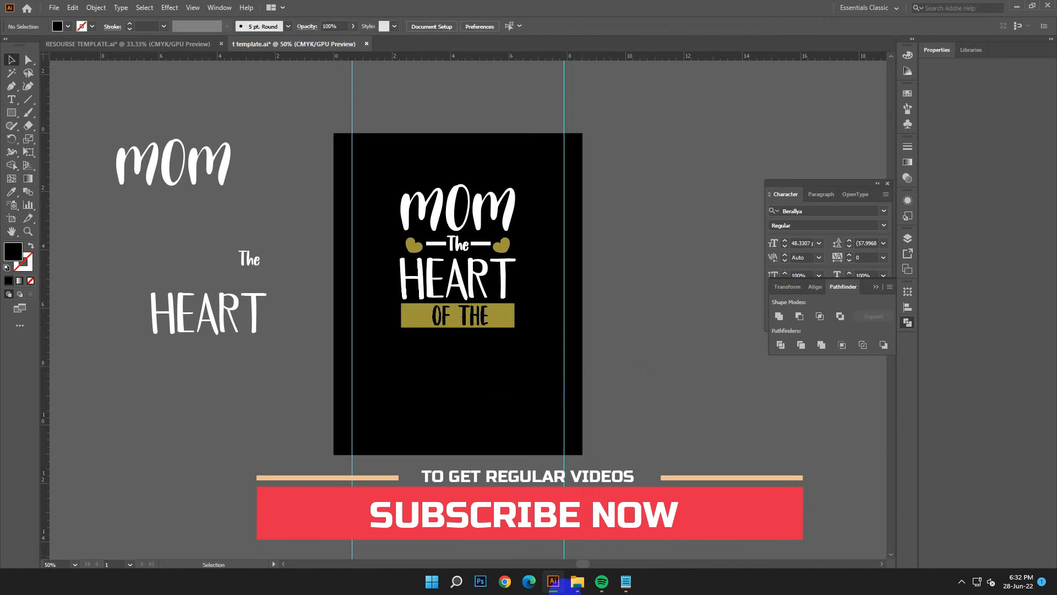
- Switch to Notepad and copy the design text line FAMILY
left_click(626, 582)
left_click_drag(670, 360, 586, 361)
right_click(639, 358)
left_click(665, 205)
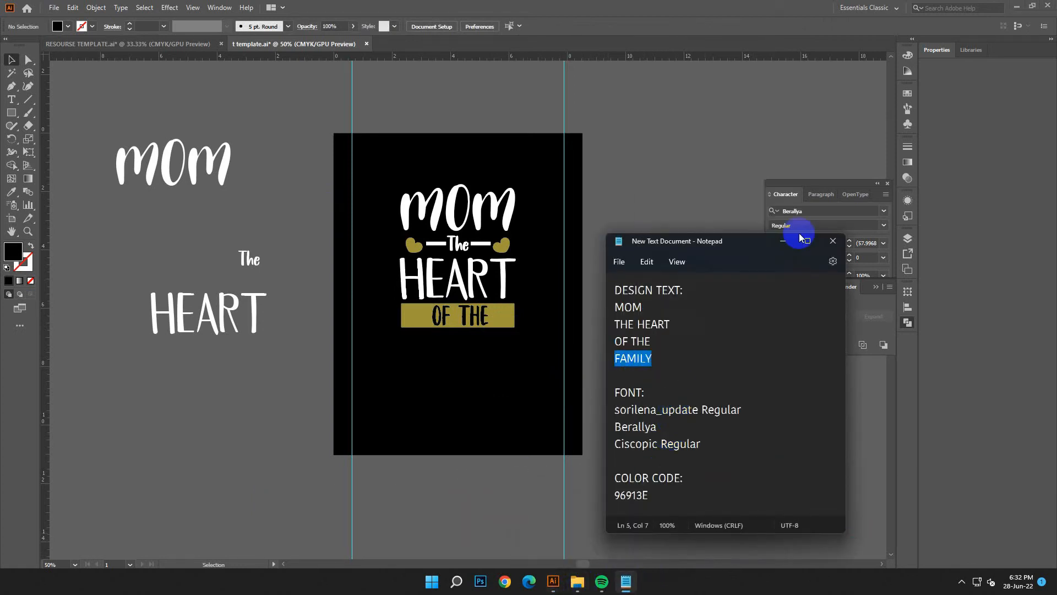
left_click(784, 241)
- Create a text object above the artboard and replace its placeholder text with the copied FAMILY
left_click(12, 99)
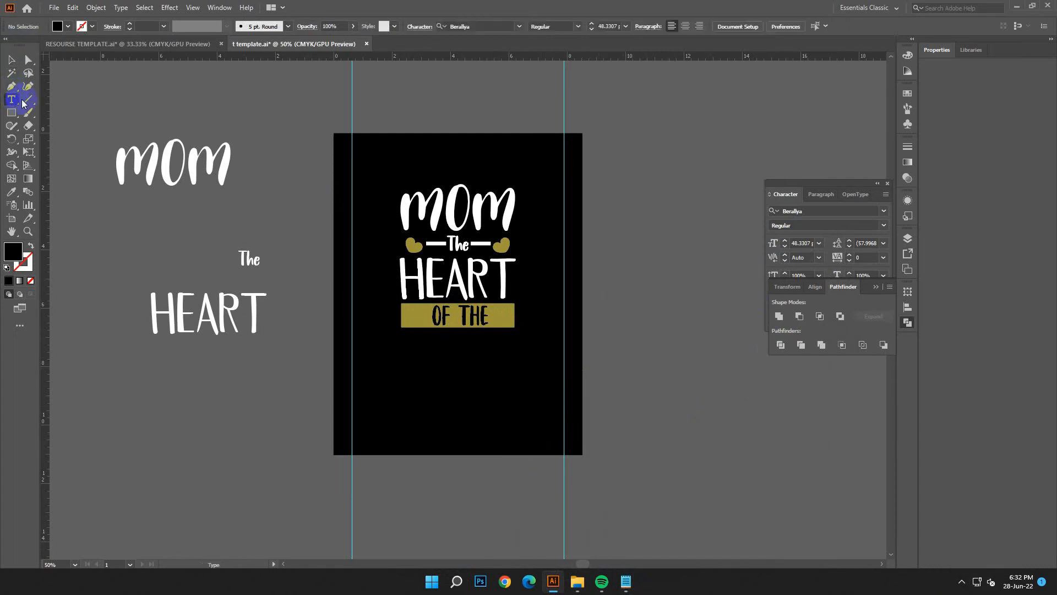
left_click(235, 94)
left_click(12, 98)
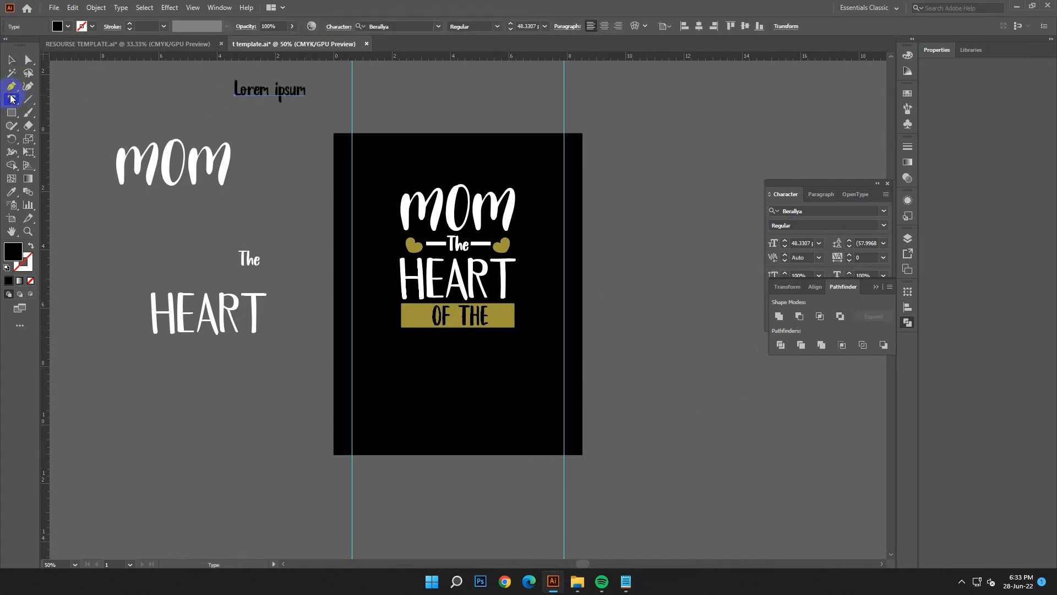
left_click_drag(234, 92, 306, 91)
left_click(72, 7)
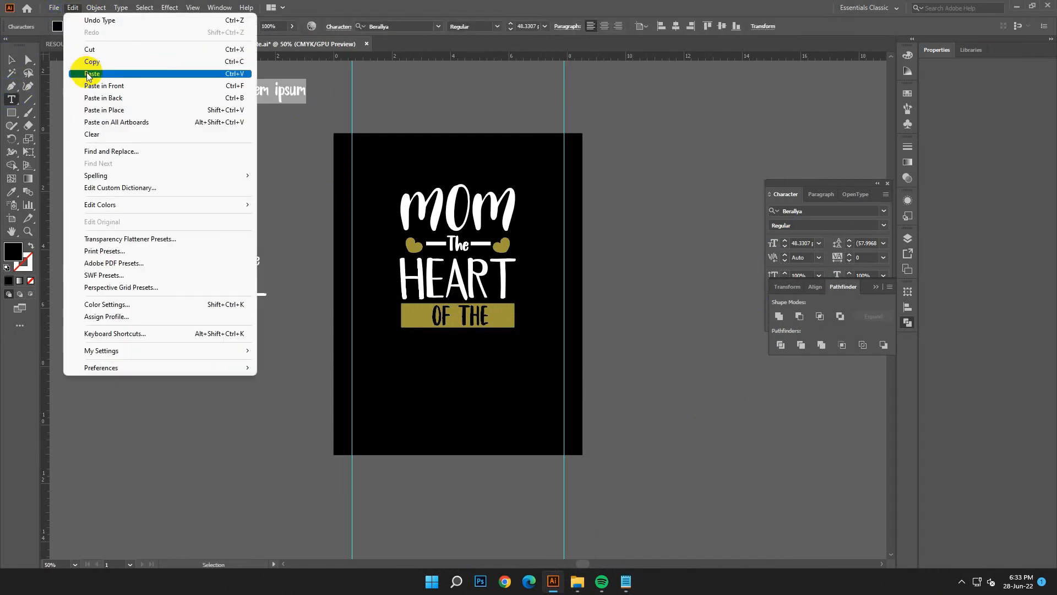
left_click(83, 66)
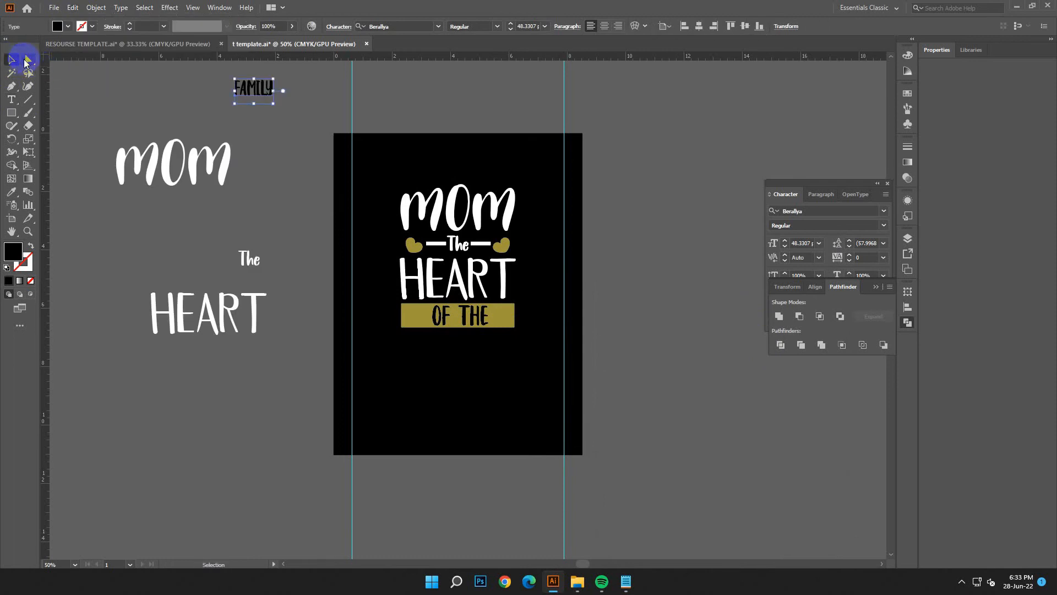
- Enlarge the FAMILY text and set its fill colour to ffffff
left_click_drag(275, 103, 310, 127)
type("ffffff")
key("Return")
- Copy the font name Ciscopic Regular from the Notepad notes and apply that font to the FAMILY text
left_click(626, 581)
left_click(635, 456)
left_click_drag(700, 443, 604, 448)
right_click(660, 443)
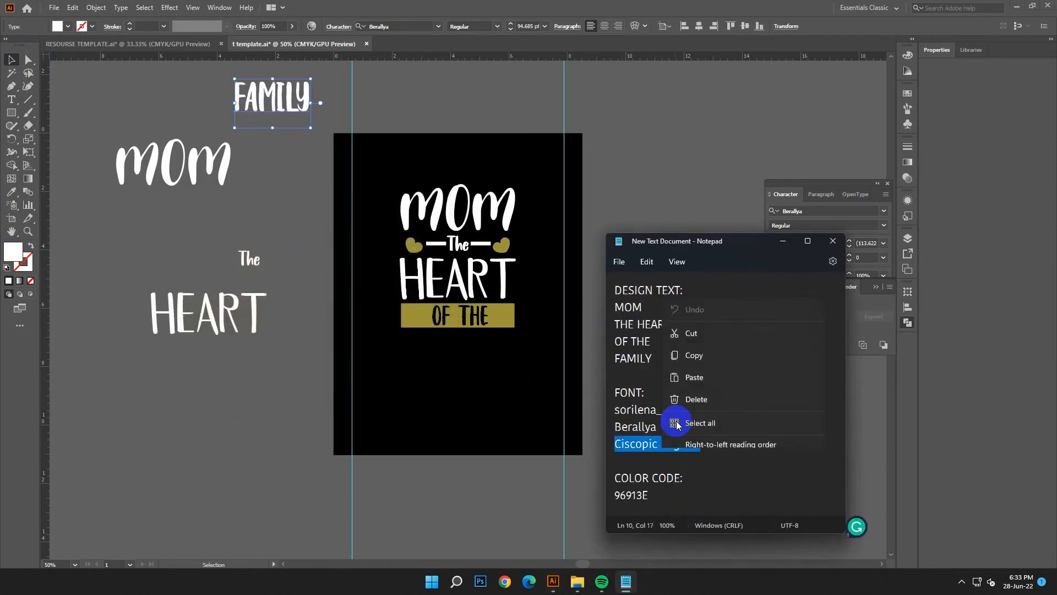
left_click(694, 282)
left_click(783, 241)
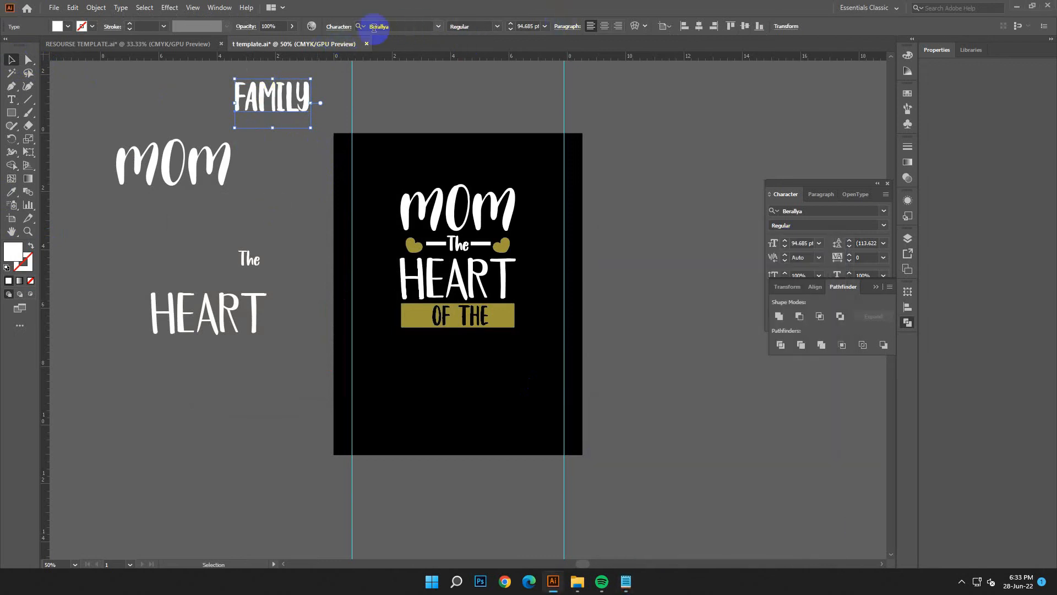
right_click(385, 26)
left_click(402, 76)
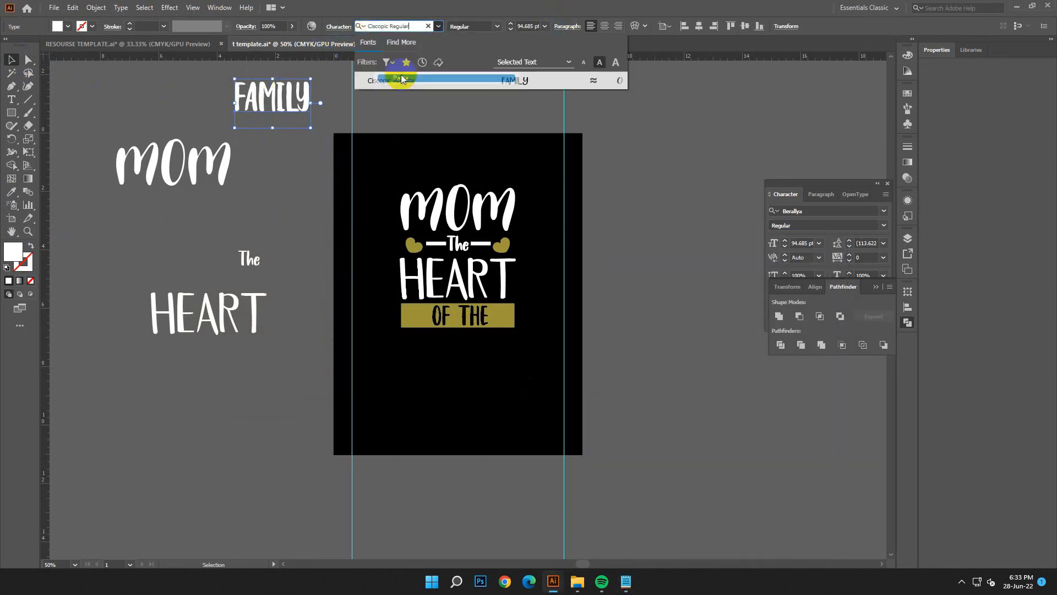
left_click(527, 81)
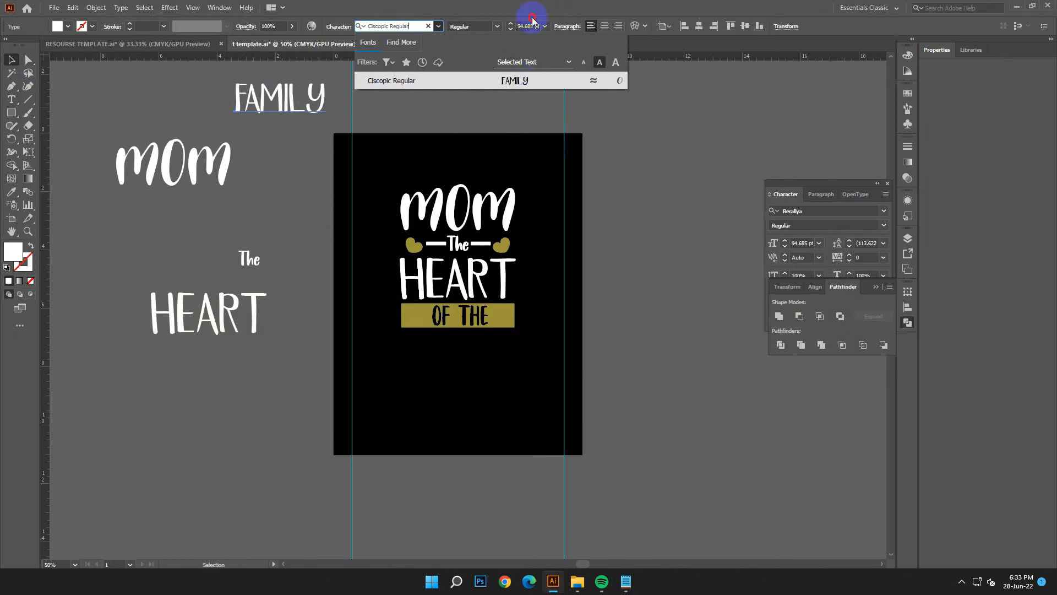
- Apply the text style of the spare MOM copy to the FAMILY text
key("i")
left_click(168, 175)
key("v")
- Retype the FAMILY text as Family with only the first letter capitalised
left_click(11, 99)
left_click(384, 95)
key("BackSpace")
key("BackSpace")
key("BackSpace")
key("BackSpace")
key("BackSpace")
key("BackSpace")
type("F")
key("BackSpace")
type("f")
key("BackSpace")
type("Fa")
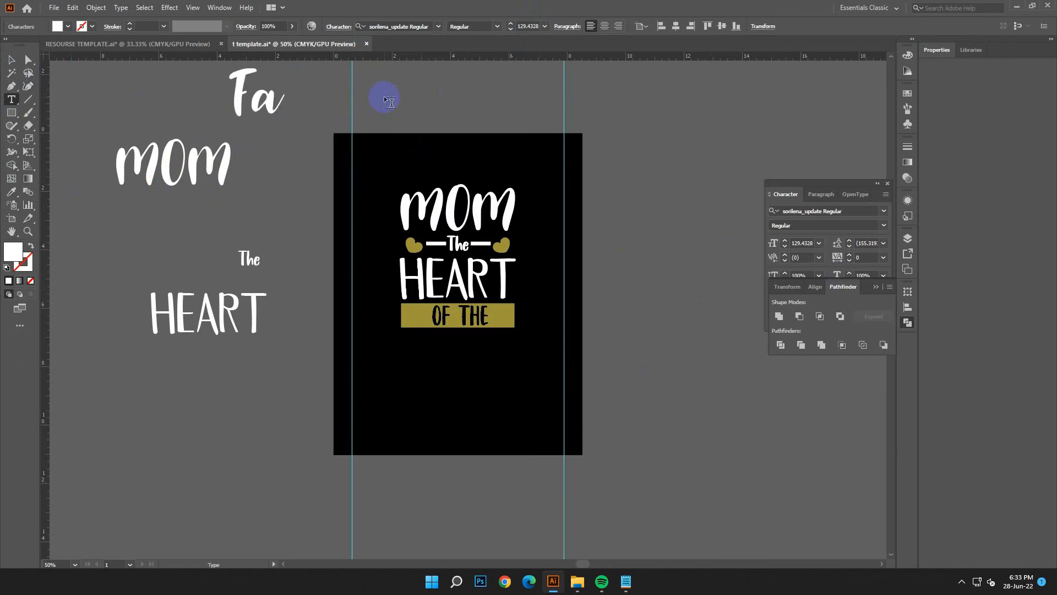
type("k")
key("BackSpace")
type("mily")
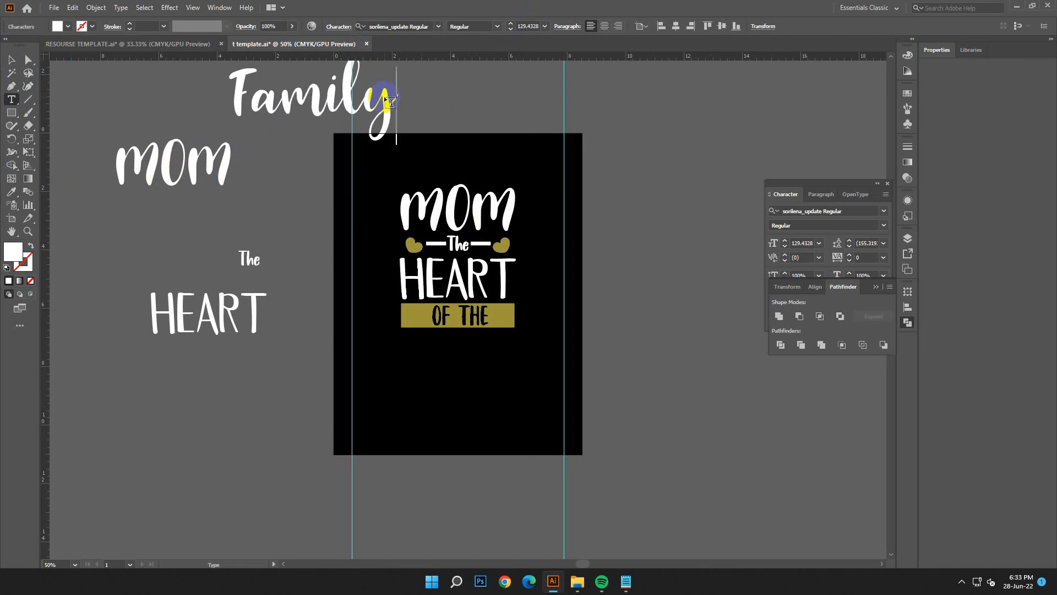
- Place Family below the gold rectangle on the artboard and scale it down to roughly the rectangle's width
key("Escape")
left_click_drag(416, 227, 491, 398)
left_click_drag(463, 442, 520, 359)
left_click(557, 386)
left_click(512, 365)
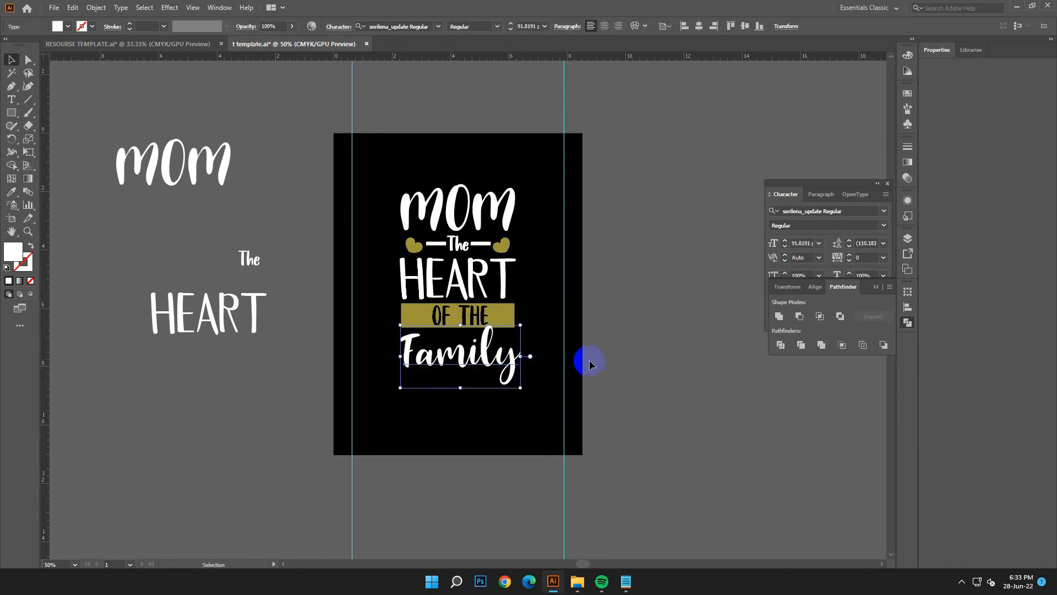
- Try to convert Family to outlines and select the anchor points of the y's tail
right_click(589, 364)
left_click(678, 361)
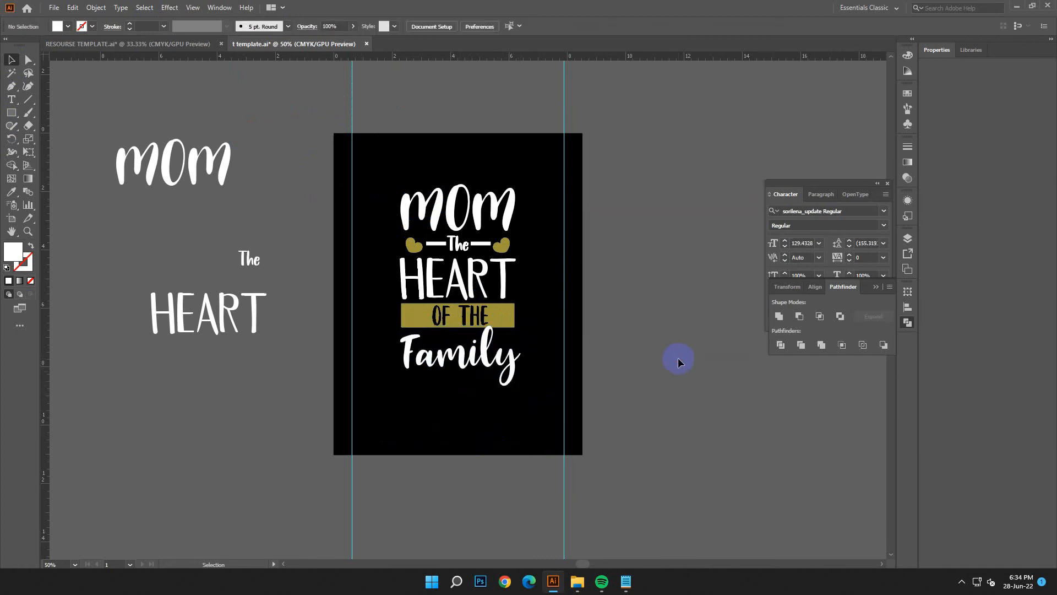
left_click(494, 368)
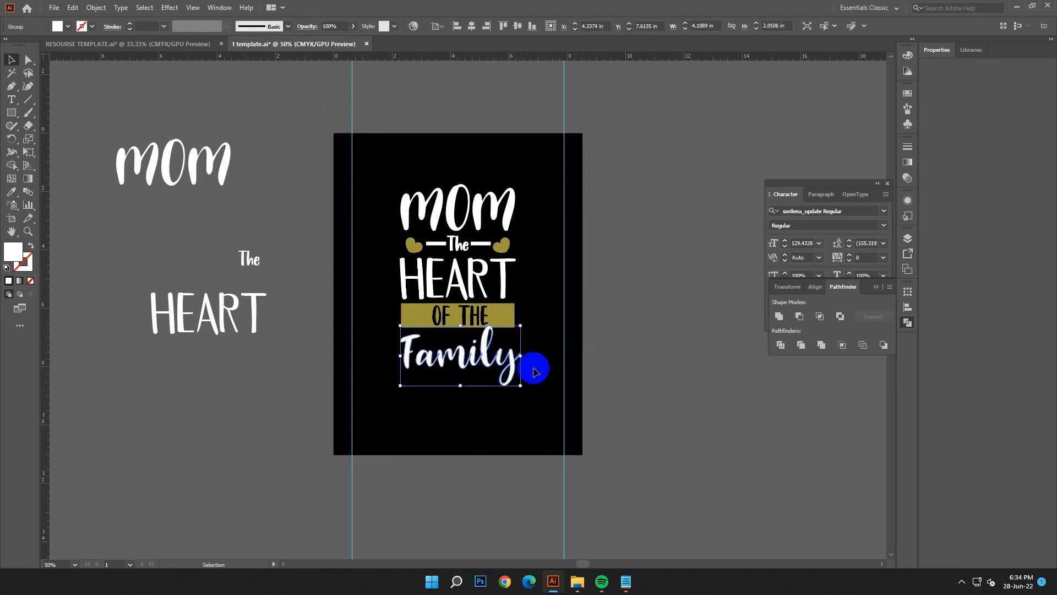
left_click(561, 360)
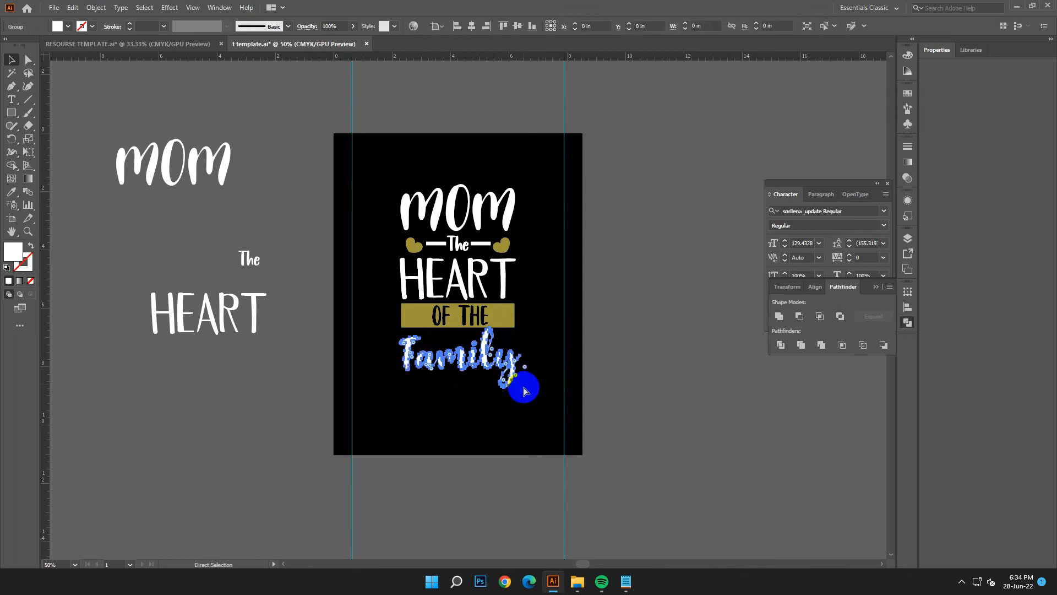
left_click(499, 381)
- Apply the text style of the spare HEART copy to the Family text
left_click(11, 192)
left_click(171, 300)
left_click(11, 59)
left_click(523, 464)
- Fit Family below the gold rectangle at the rectangle's width and convert it to outlines
left_click_drag(455, 368, 514, 393)
right_click(538, 401)
left_click(628, 229)
- Expand and group the whole design, then centre it on the artboard and scale it up
left_click_drag(393, 190, 515, 414)
left_click(96, 8)
left_click(127, 152)
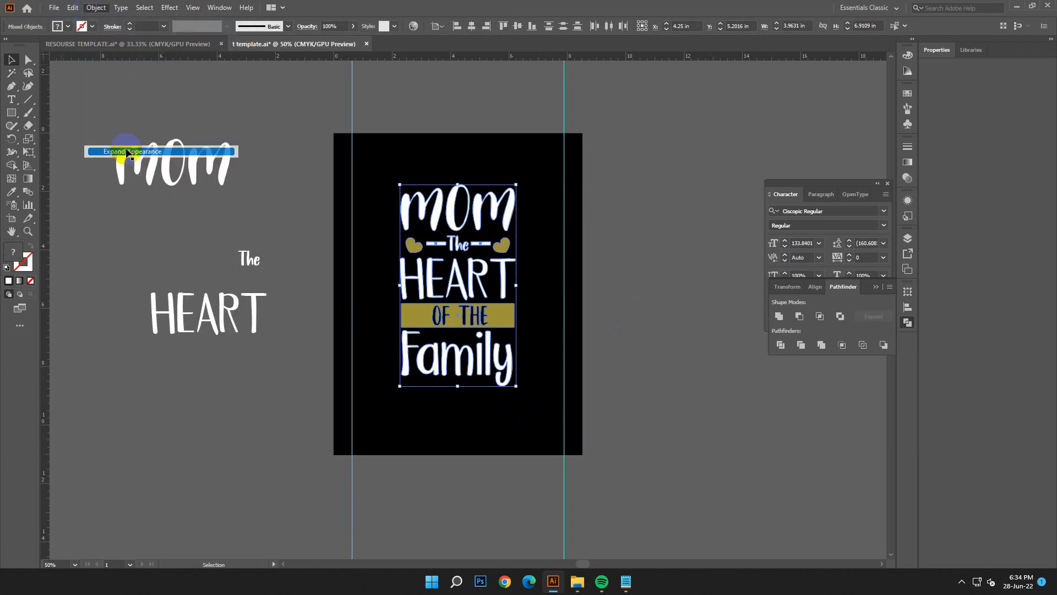
left_click(517, 28)
left_click_drag(523, 292, 549, 302)
- Delete the spare MOM, The and HEART text copies outside the artboard
left_click(103, 116)
left_click_drag(256, 368, 256, 369)
key("Delete")
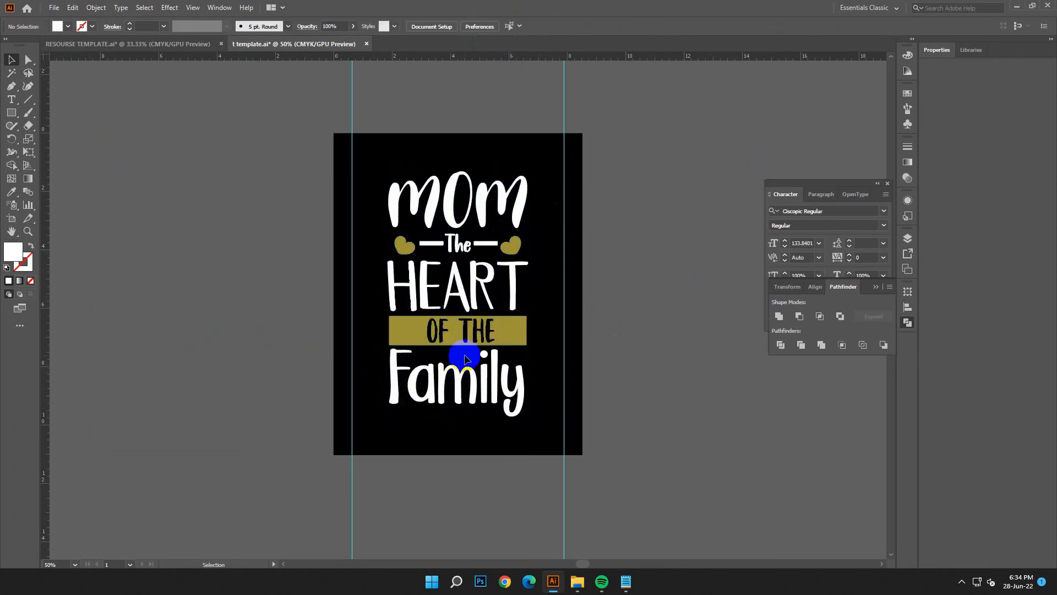